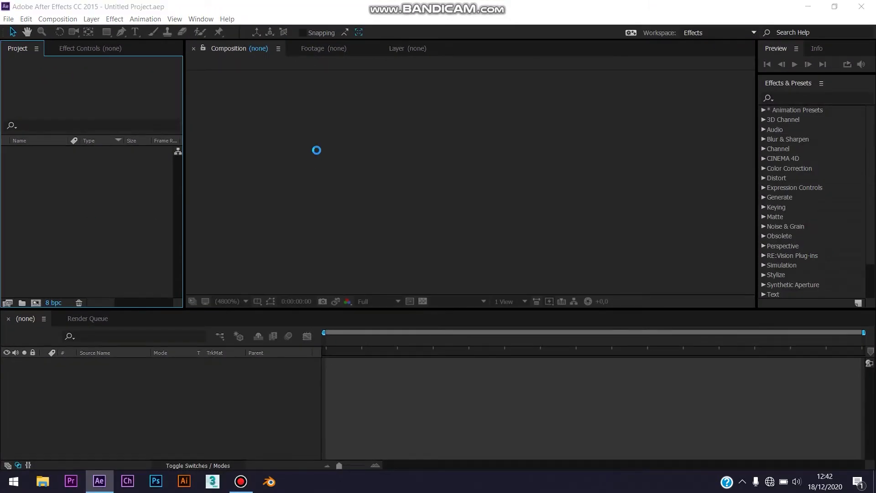
Import the 1920x1080 clip VID_20200528_134009.mp4 from its folder as project footage
double_click(117, 185)
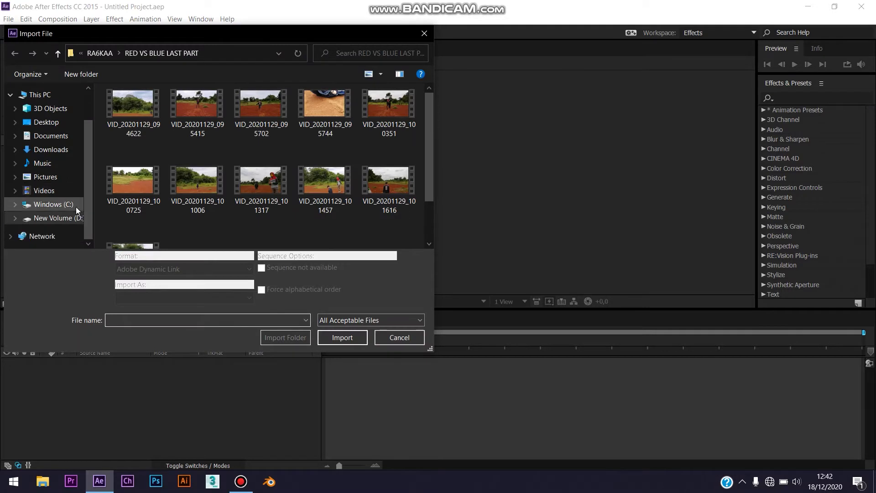
click(77, 219)
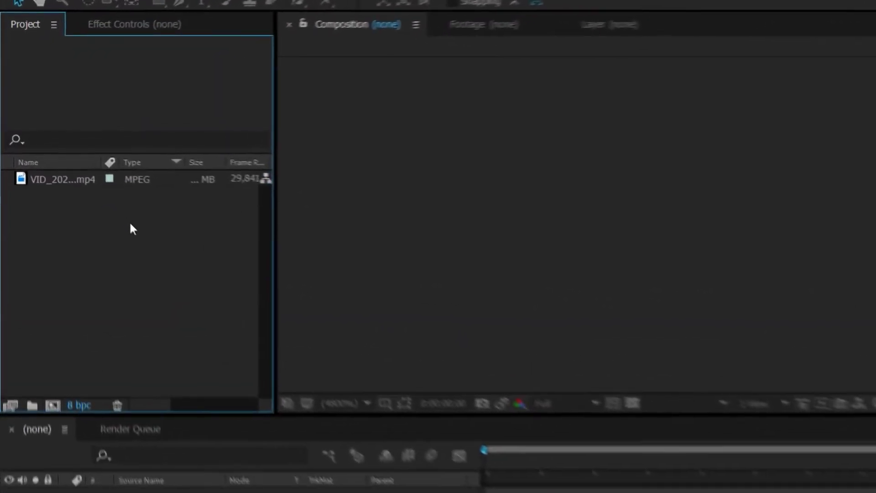
double_click(89, 186)
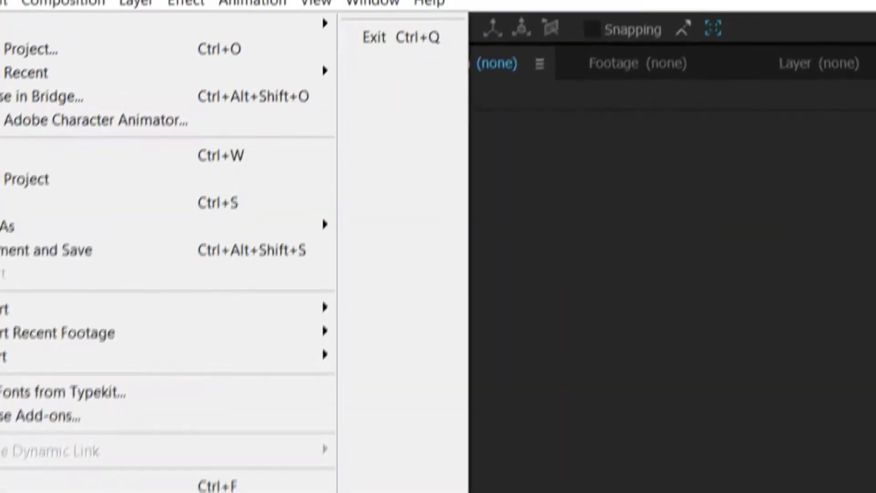
mouse_move(50, 315)
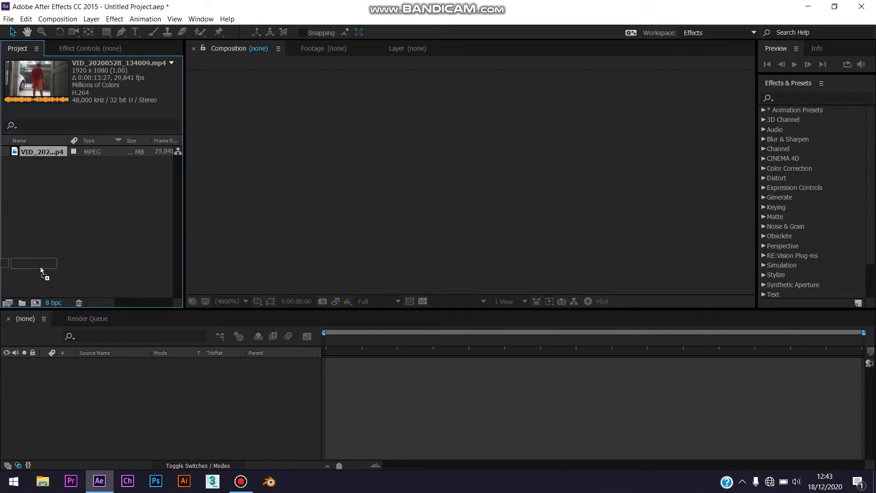
Build a composition from VID_20200528_134009.mp4 and scrub to near 3 seconds
drag(40, 267, 38, 302)
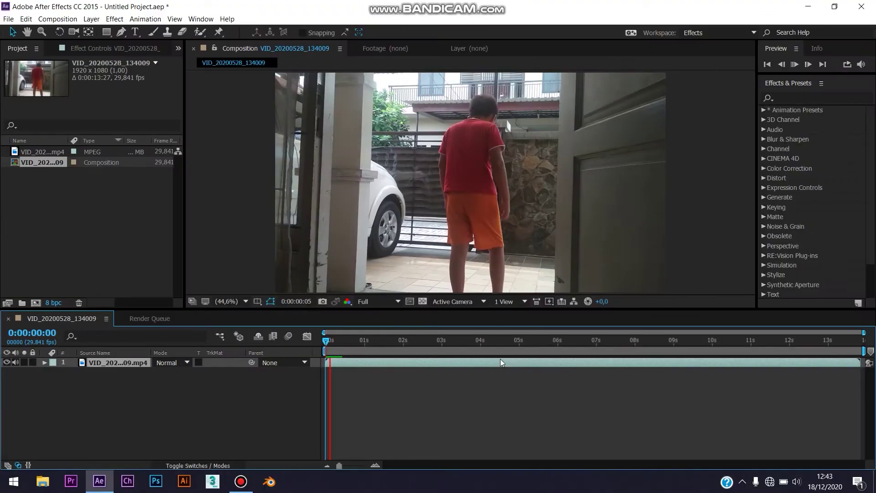
drag(500, 359, 451, 361)
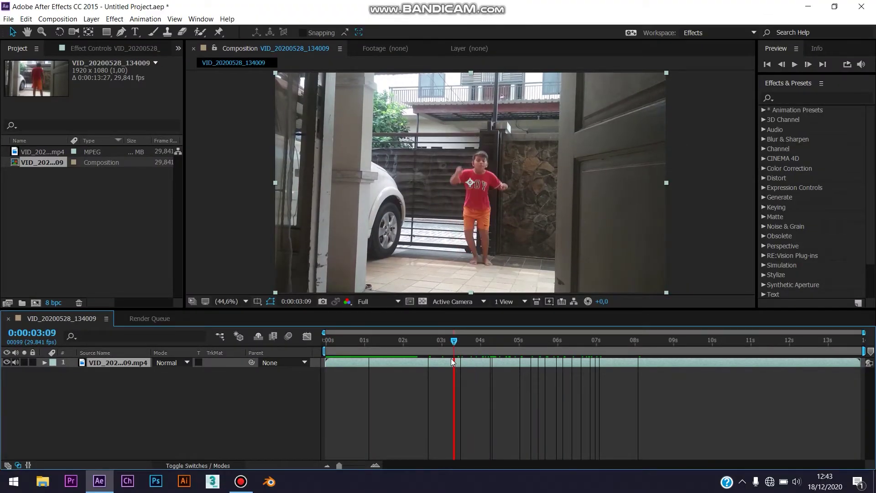
Step frame by frame to land on the jump frame at 0:00:03:18
click(806, 66)
click(807, 66)
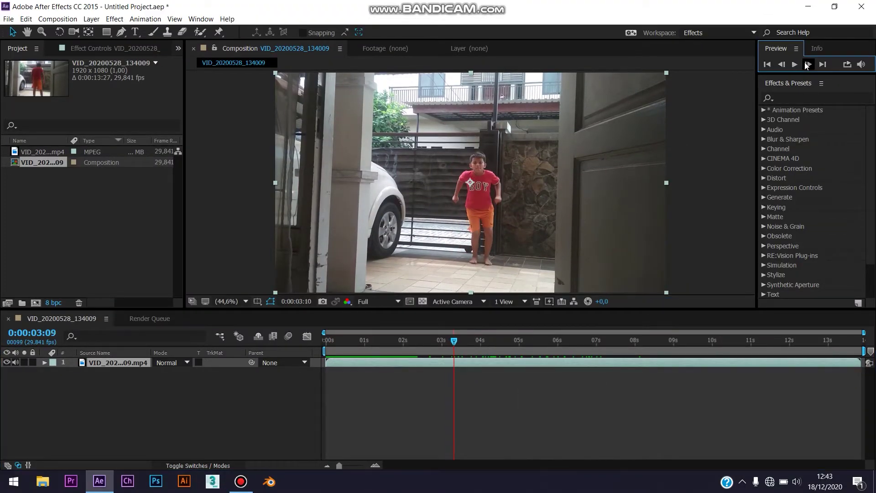
click(807, 66)
click(807, 66)
click(806, 65)
click(807, 66)
click(807, 66)
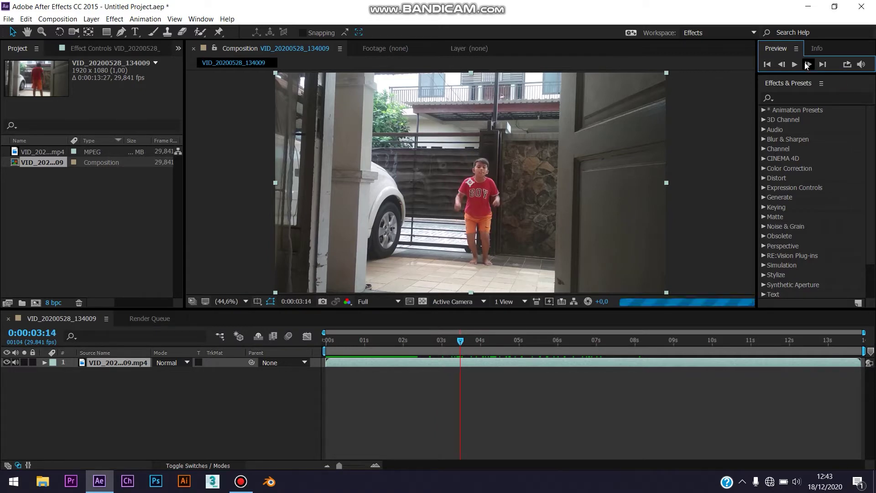
click(807, 66)
click(806, 65)
click(807, 66)
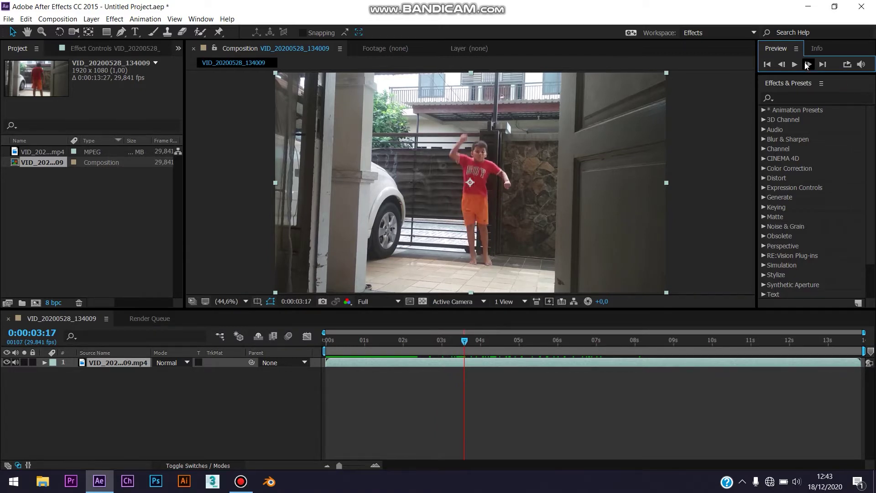
click(806, 66)
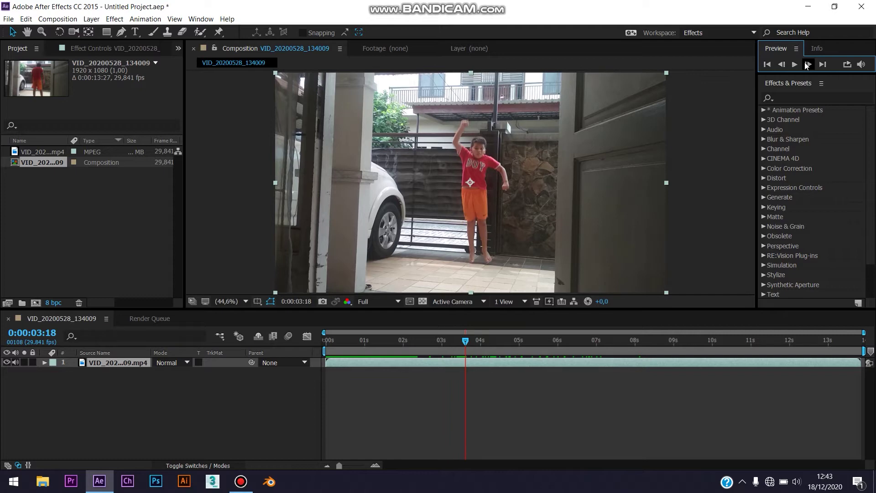
click(806, 65)
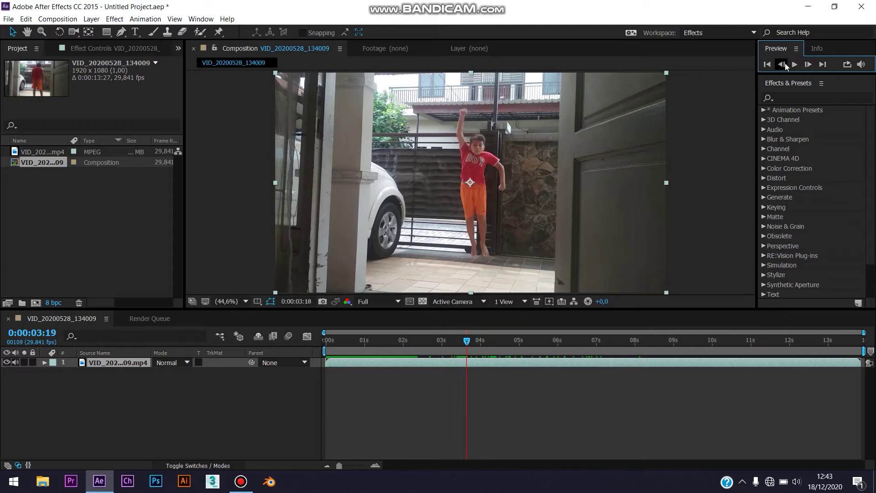
click(785, 66)
click(785, 66)
click(785, 66)
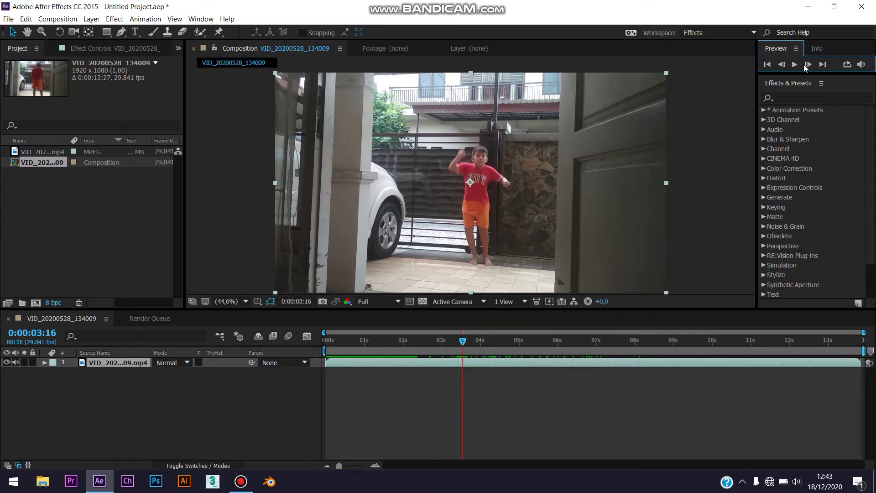
click(806, 66)
click(807, 65)
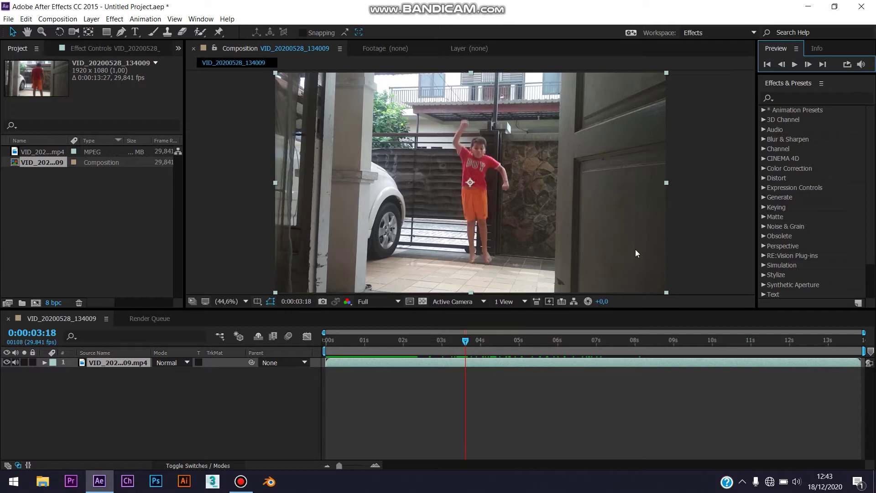
click(501, 364)
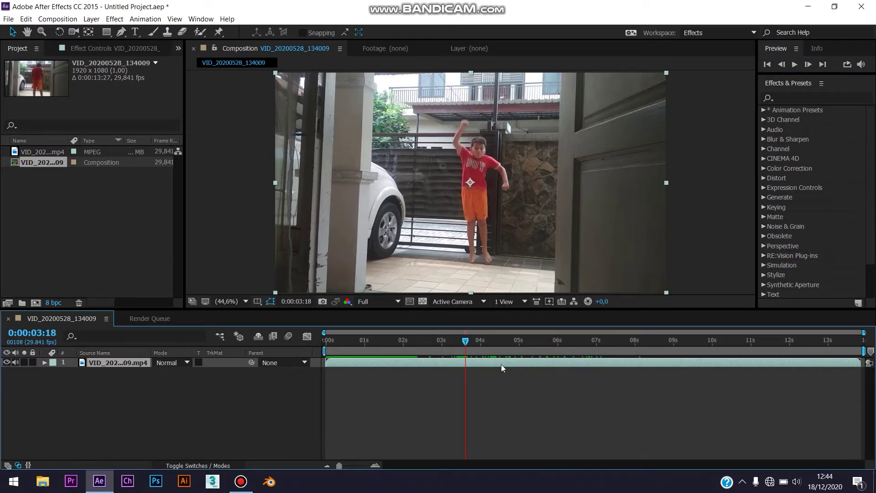
Split the clip at 3:18 and 12:18, delete the middle piece, and close the gap
key(ctrl+shift+d)
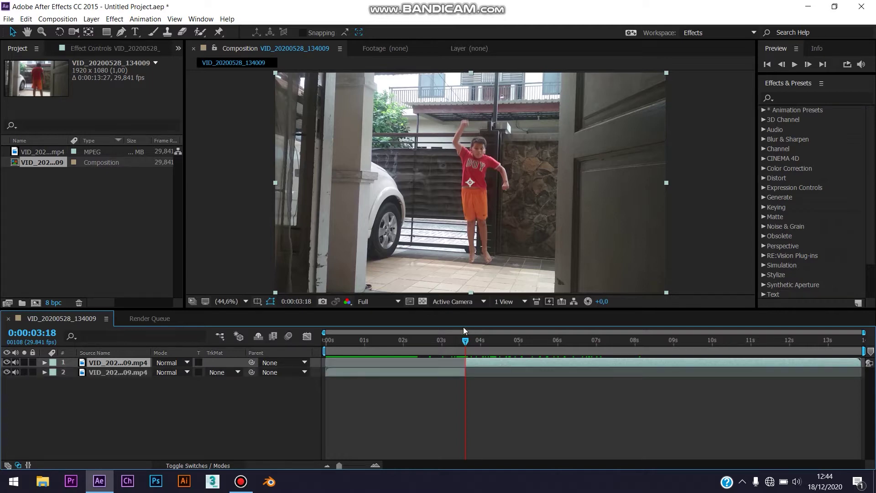
mouse_move(466, 343)
mouse_down()
mouse_move(849, 347)
mouse_move(808, 363)
mouse_up()
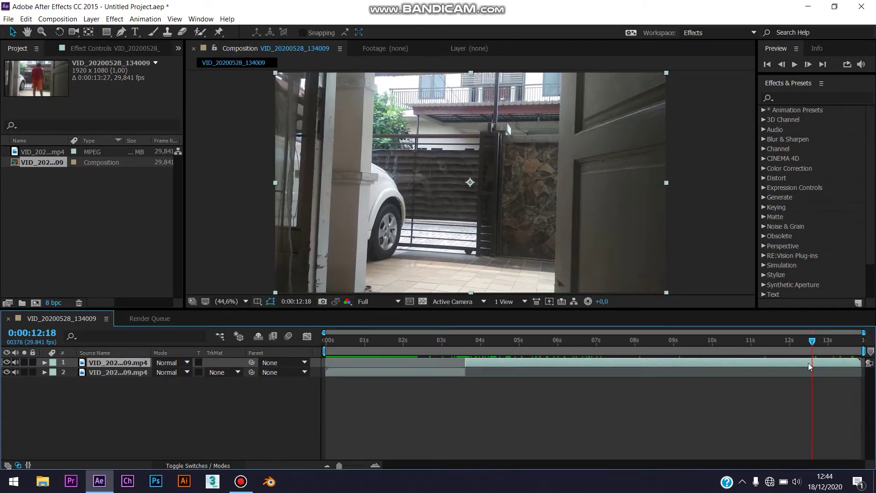
key(ctrl+shift+d)
click(789, 372)
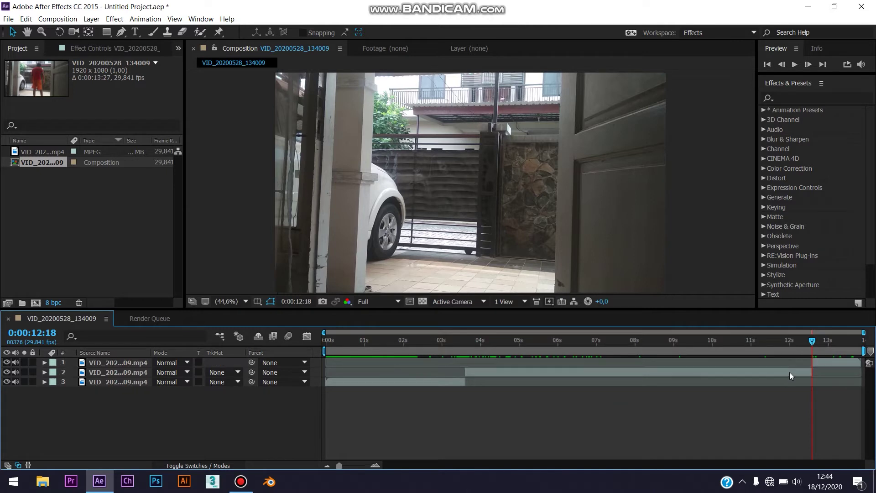
key(Delete)
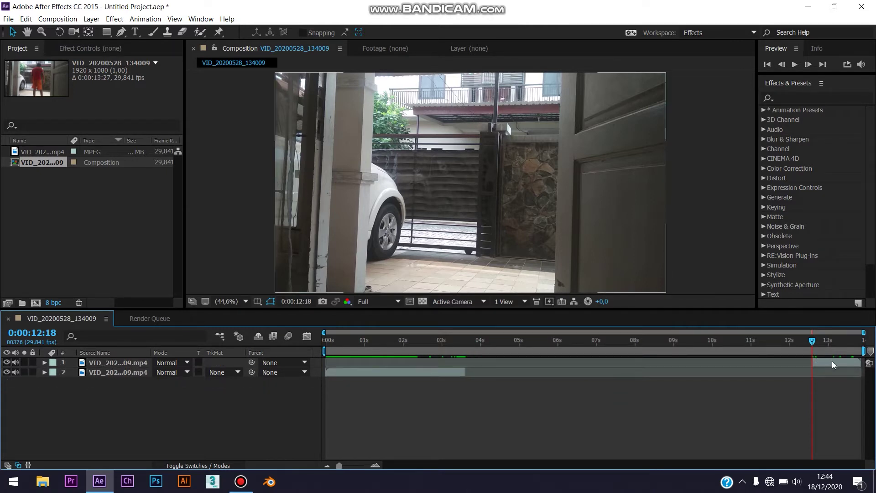
drag(831, 360, 484, 362)
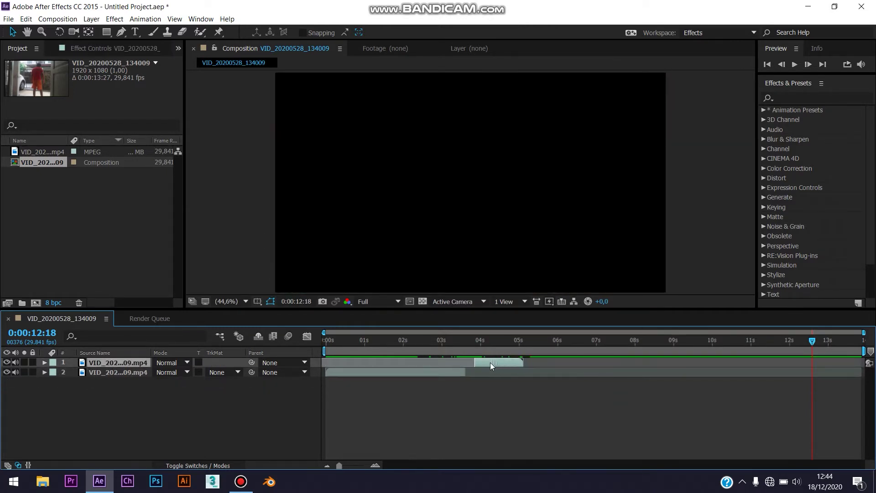
Preview the frames around the join at 0:00:03:17 to check the cut
key(semicolon)
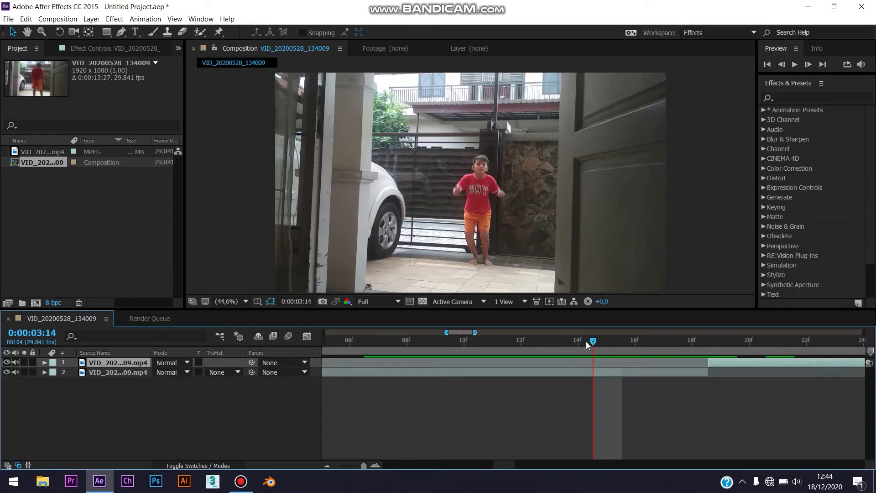
drag(593, 341, 539, 340)
key(space)
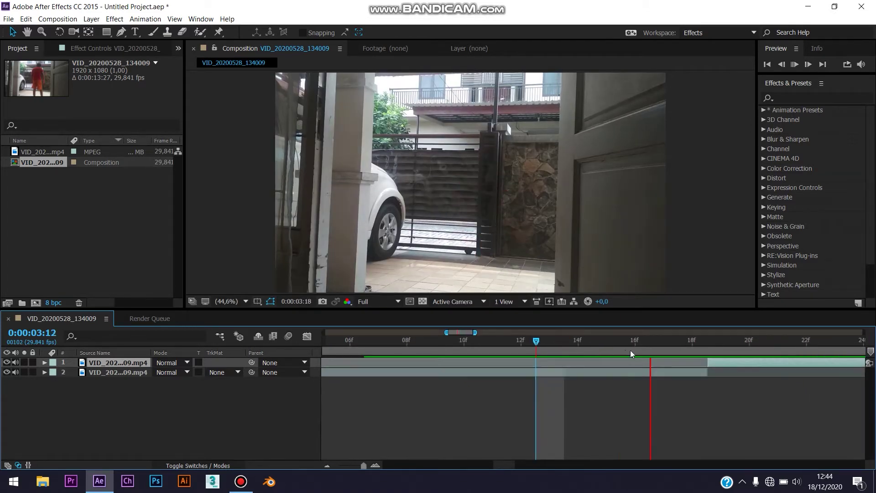
drag(612, 350, 746, 353)
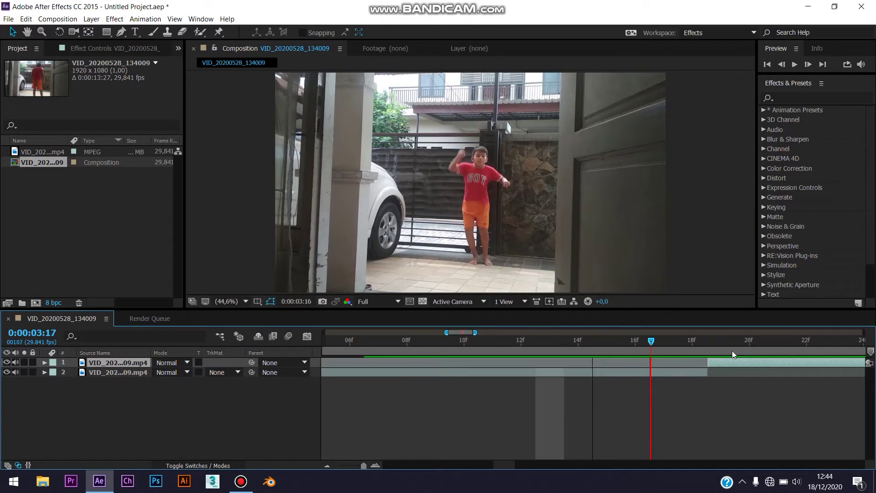
key(space)
key(space)
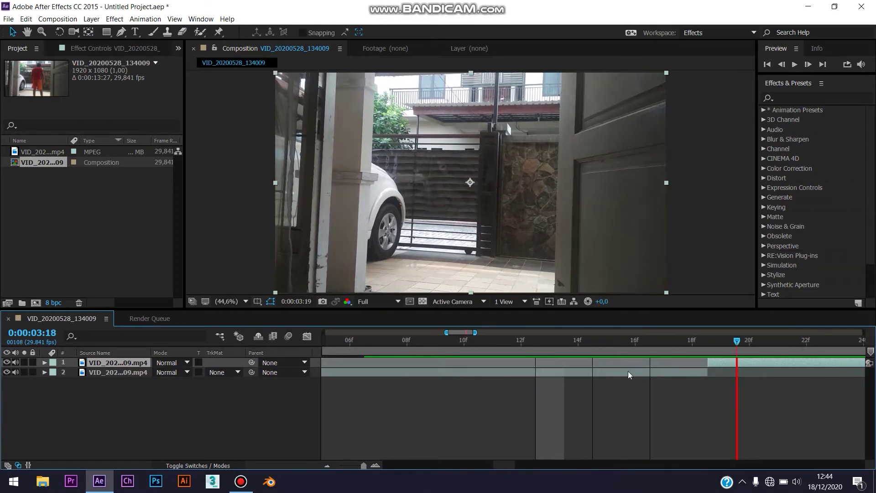
key(space)
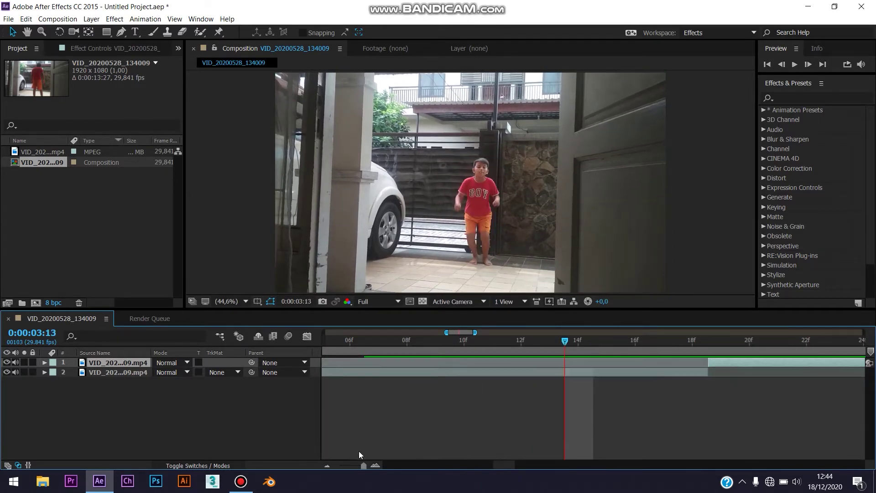
drag(365, 466, 354, 466)
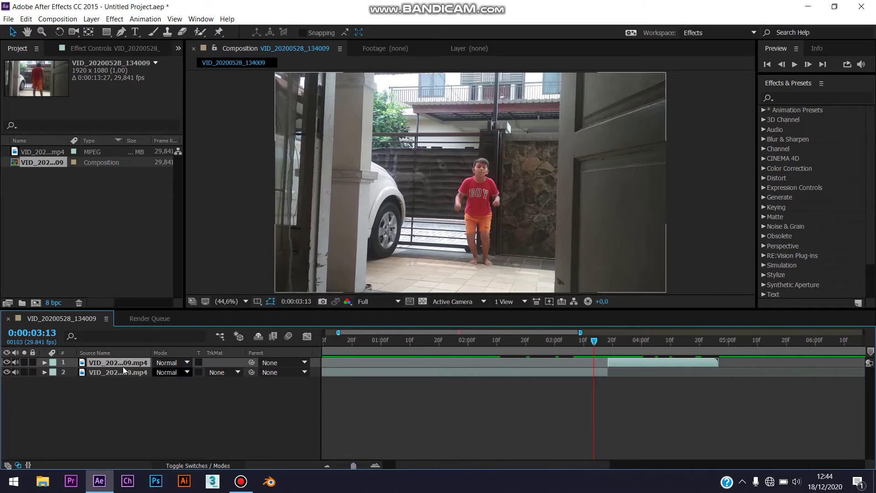
key(space)
Duplicate the opening section of the clip with Ctrl+D
click(574, 371)
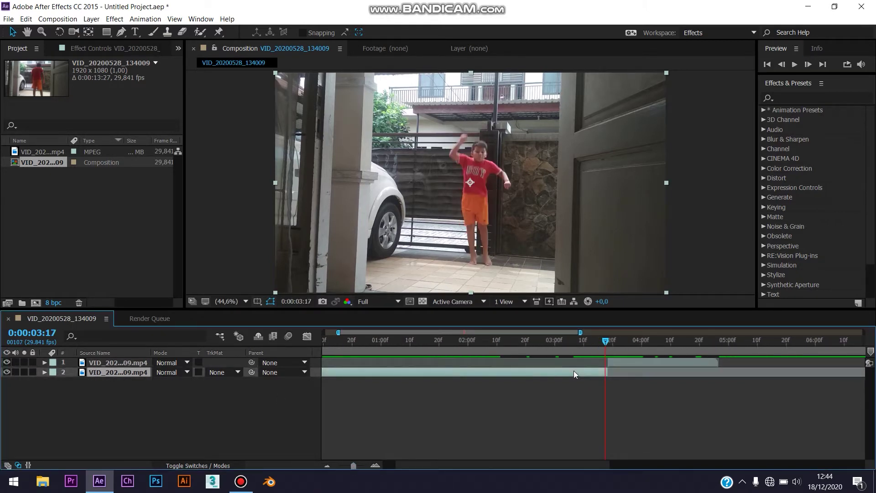
key(ctrl+d)
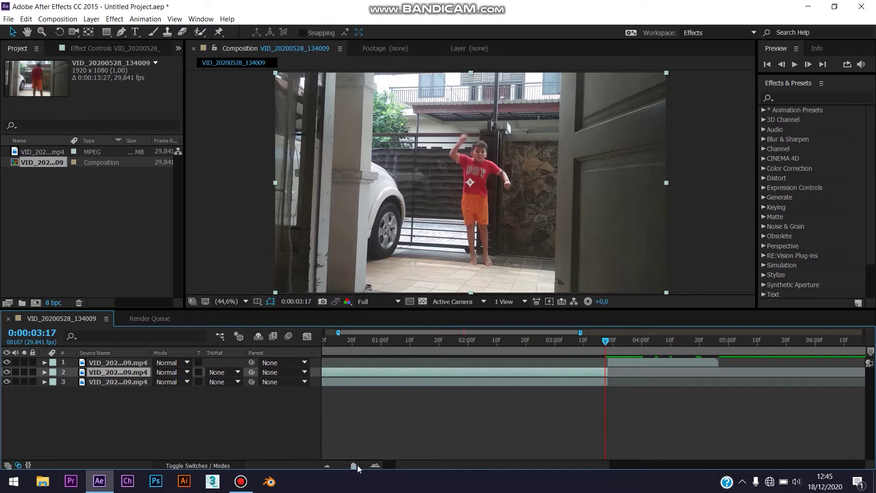
drag(358, 465, 373, 463)
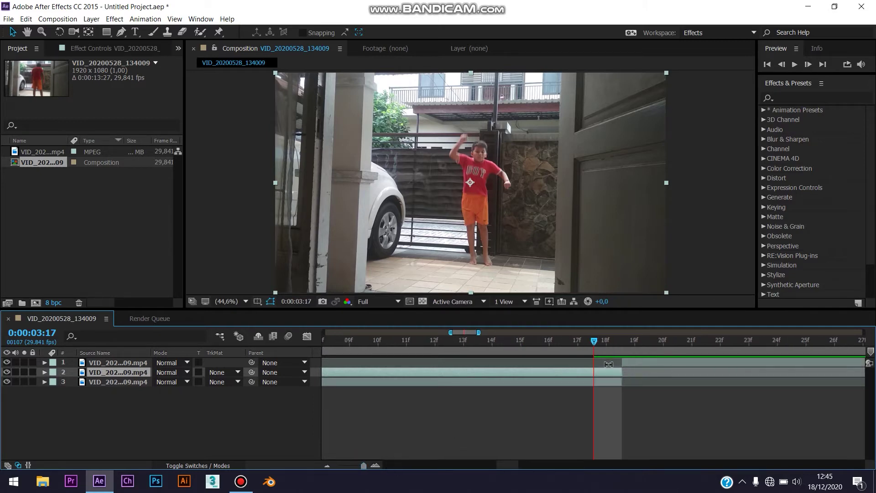
drag(363, 465, 325, 464)
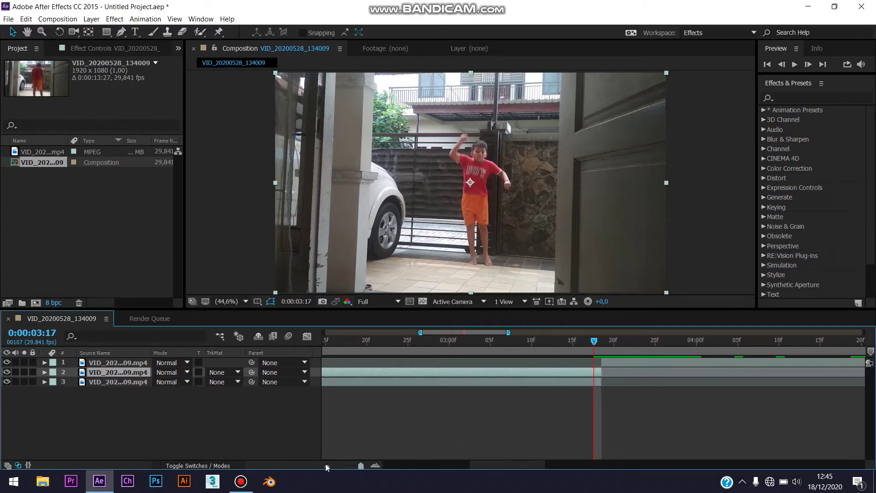
Apply Time > Freeze Frame to layer 2 at the jump frame
right_click(428, 376)
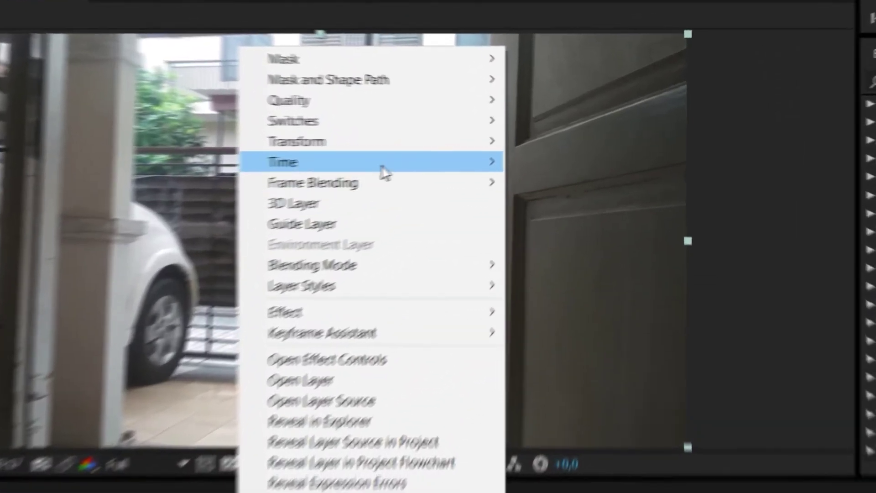
mouse_move(505, 143)
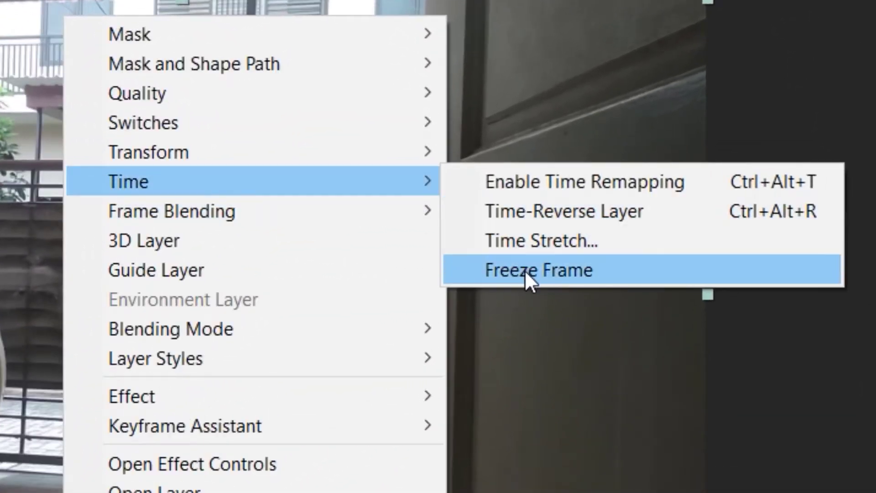
click(524, 270)
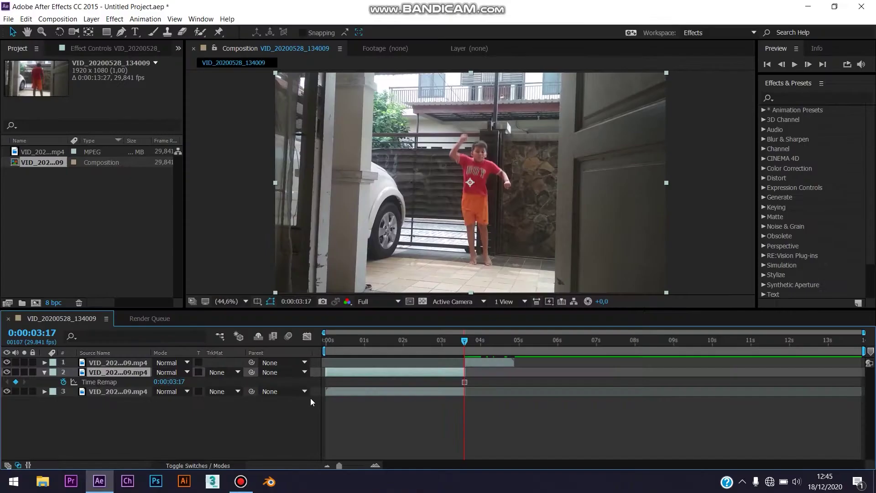
Split the frozen layer at 0:00:03:11 and delete the unneeded piece
drag(340, 465, 355, 464)
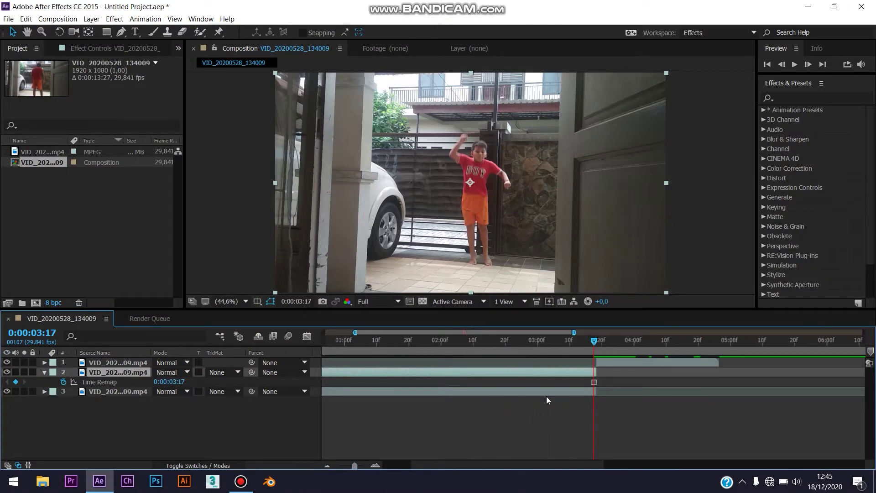
drag(604, 339, 527, 342)
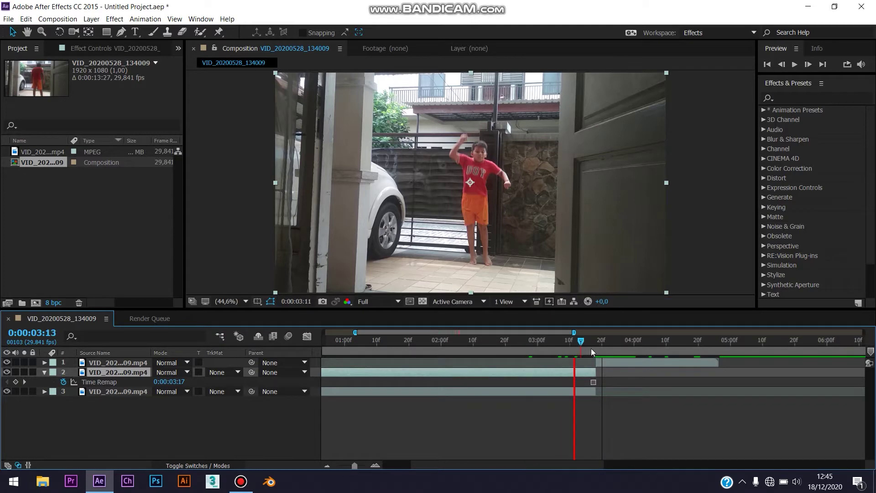
click(574, 351)
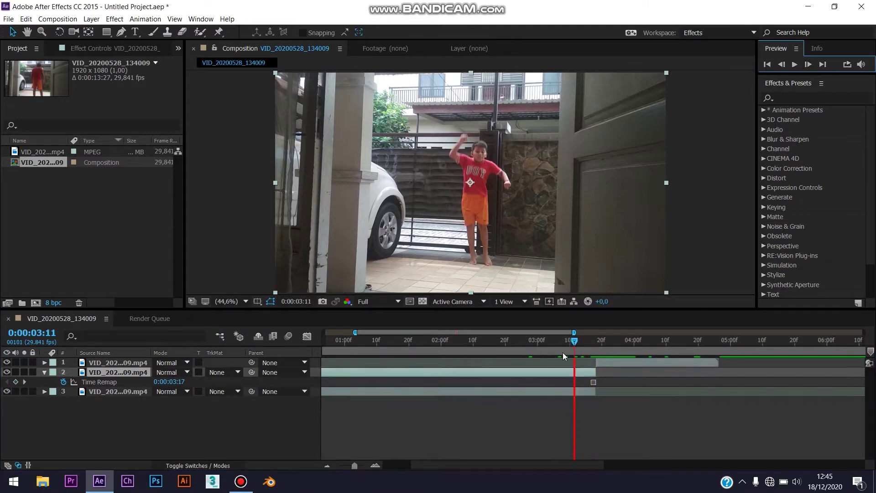
click(561, 370)
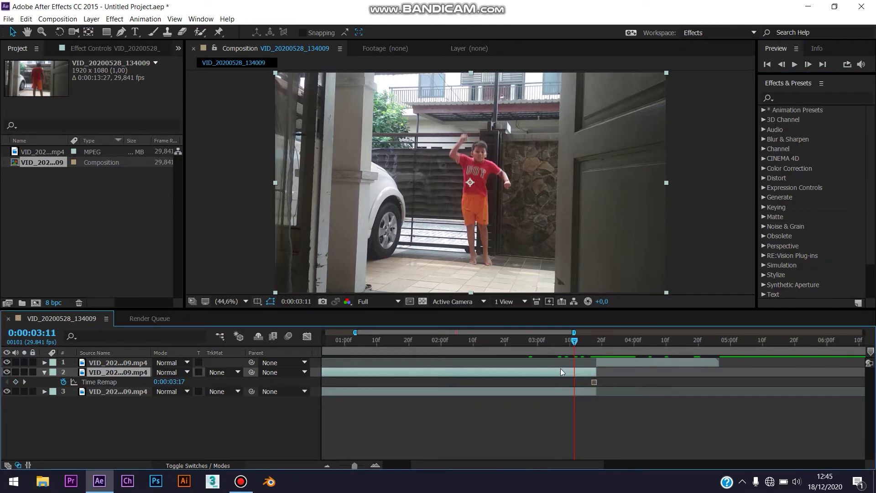
key(ctrl+shift+d)
click(546, 382)
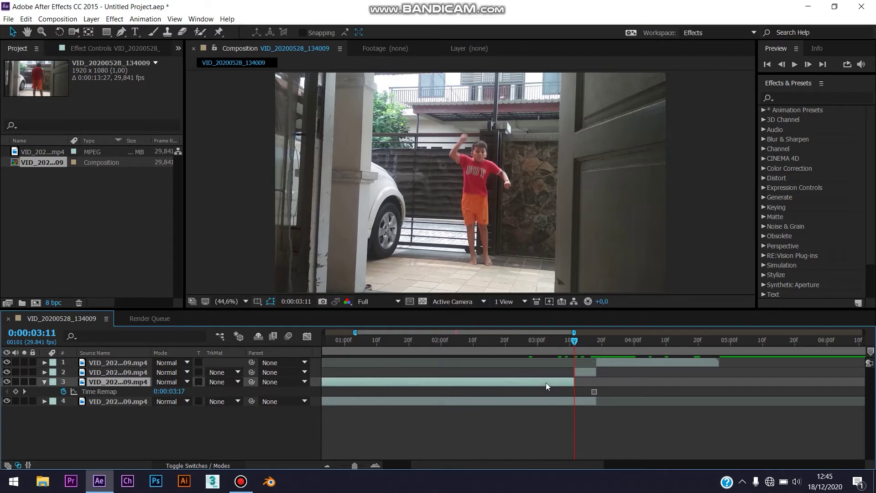
key(Delete)
Move the short frozen clip to the top layer at 3:18 and preview the jump
click(585, 374)
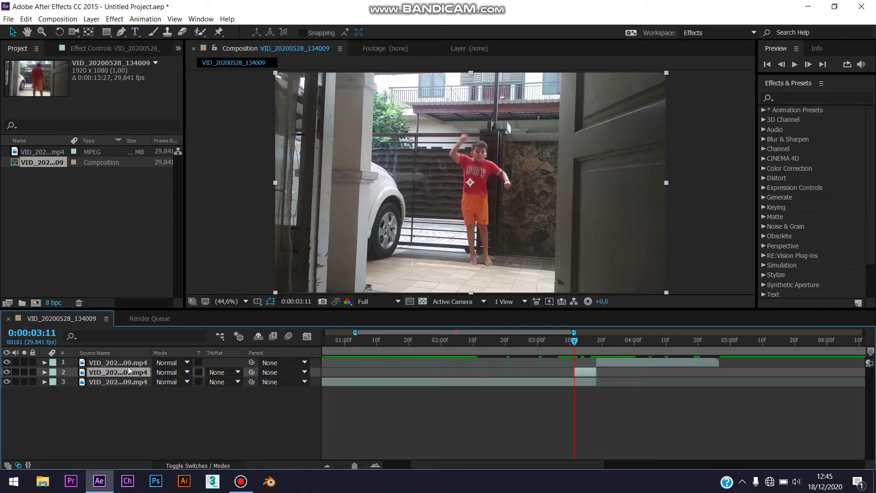
drag(119, 370, 123, 362)
drag(580, 362, 600, 360)
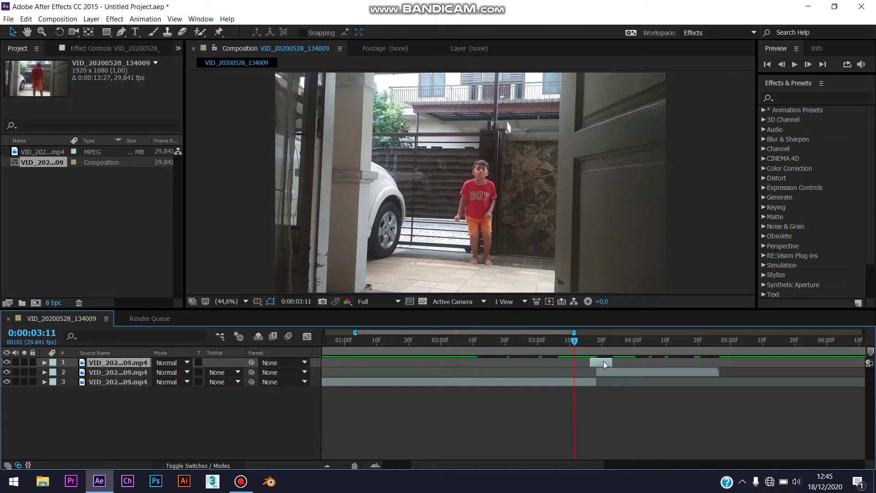
key(space)
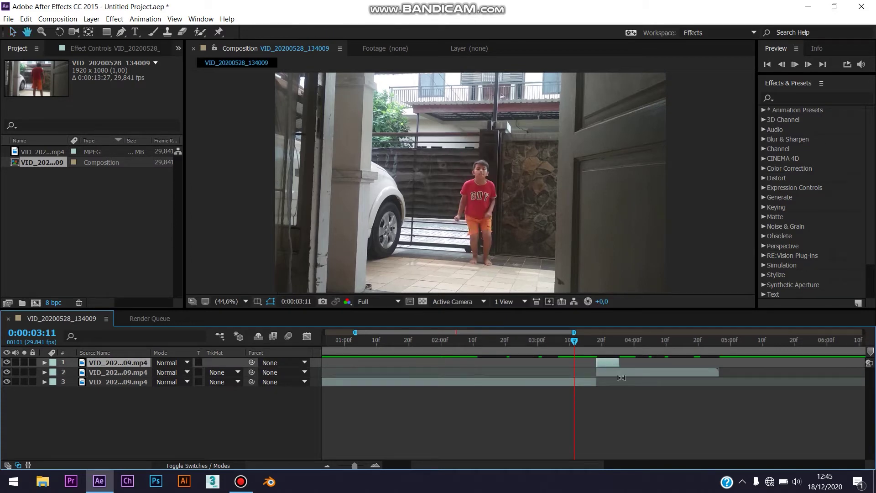
mouse_move(571, 342)
mouse_down()
mouse_move(607, 346)
mouse_move(597, 351)
mouse_up()
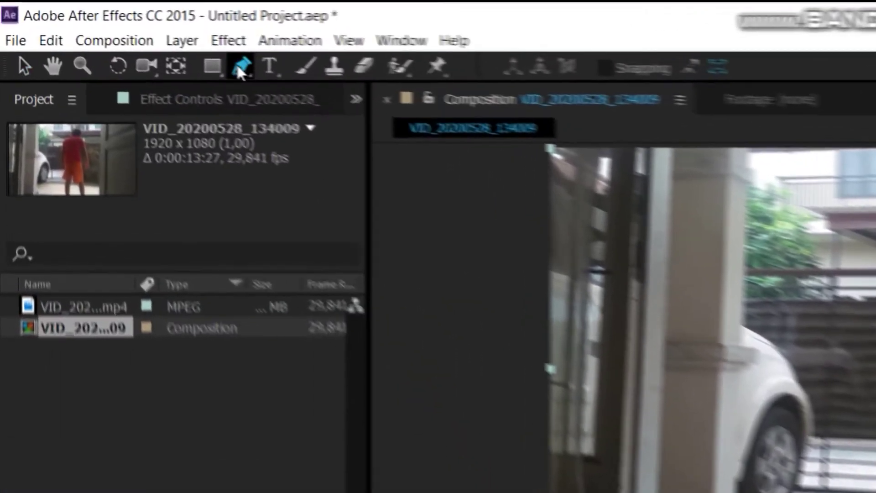
Start a Pen-tool mask with the first points on the boy's outline and arm
click(120, 32)
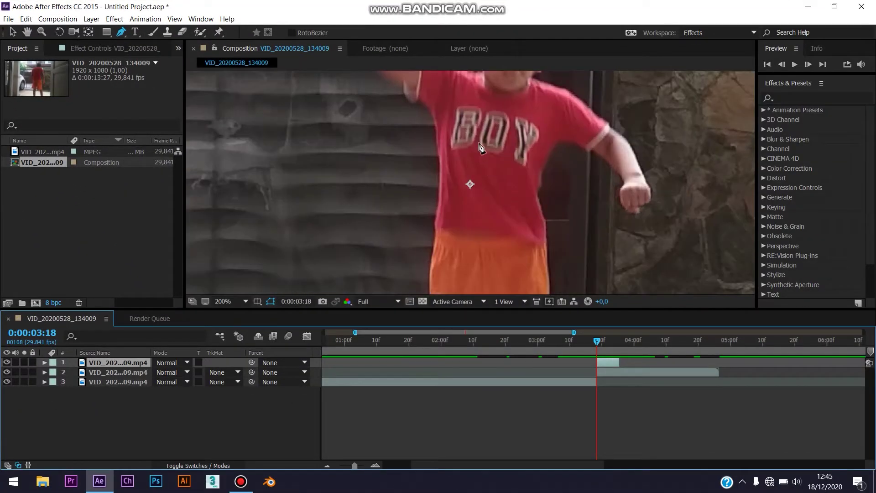
drag(479, 141, 510, 221)
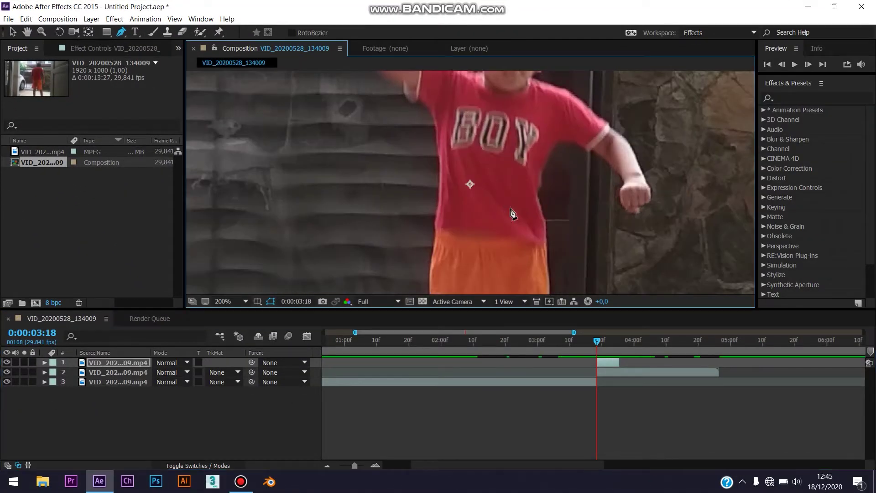
scroll(584, 204, down, 2)
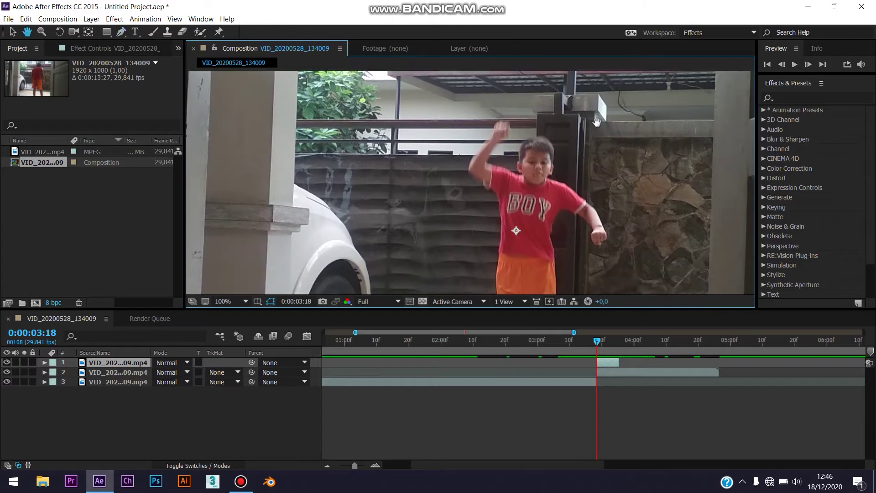
scroll(584, 204, down, 5)
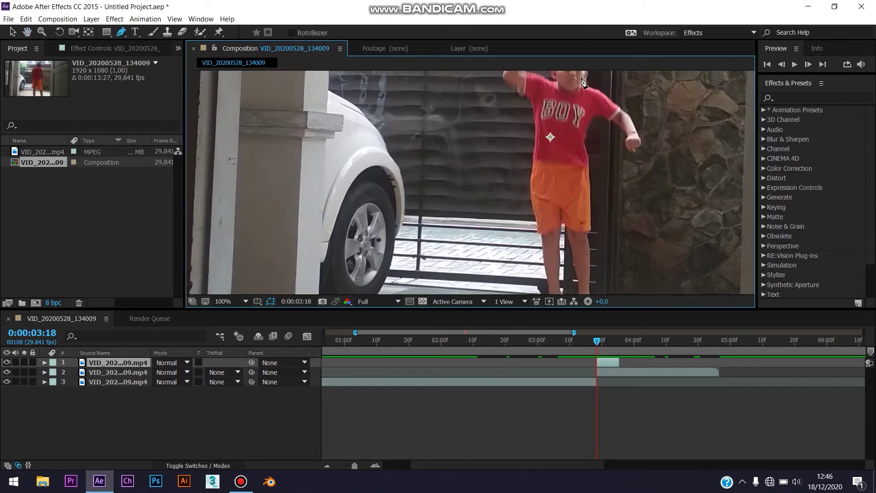
scroll(584, 82, up, 5)
scroll(612, 182, up, 1)
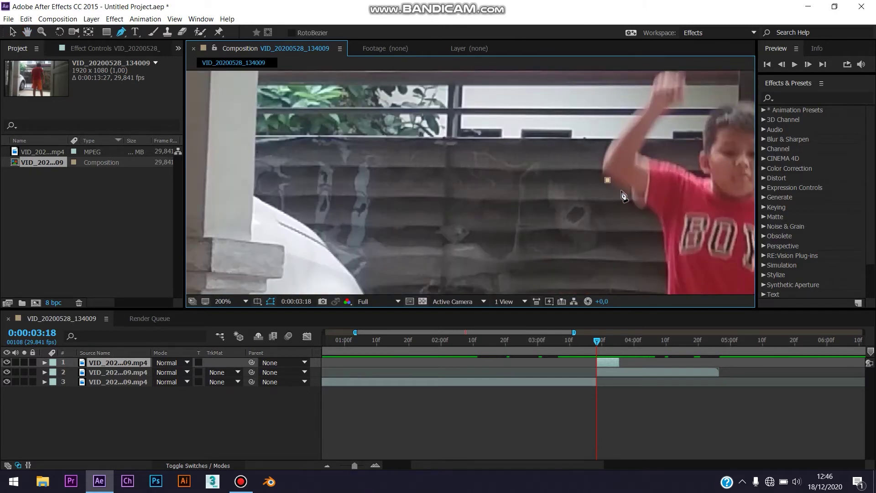
click(623, 191)
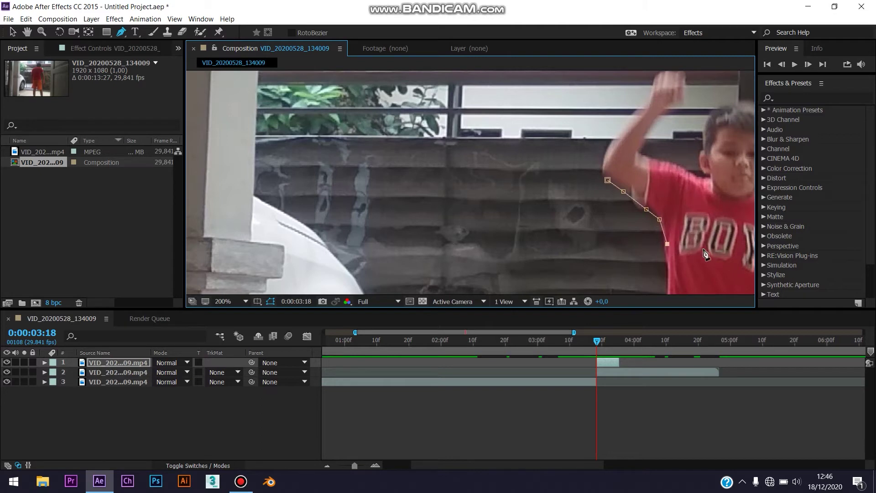
scroll(705, 254, down, 2)
scroll(639, 201, down, 4)
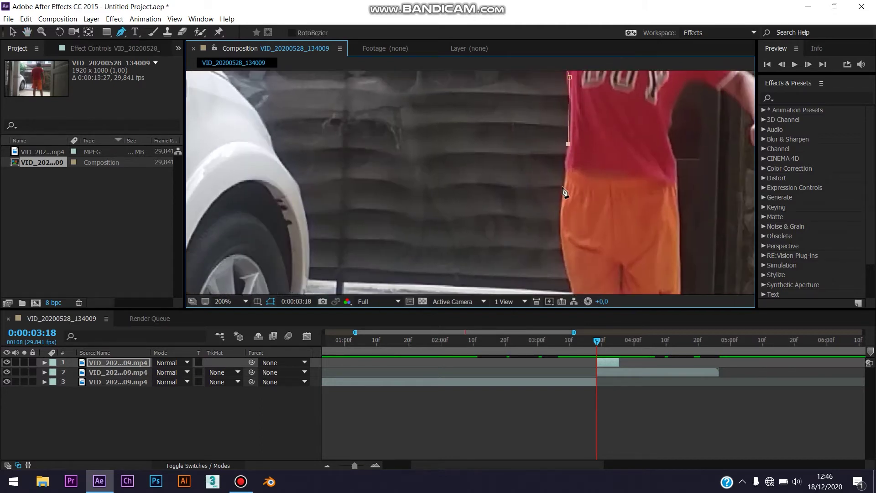
scroll(564, 192, down, 3)
scroll(565, 192, down, 3)
scroll(571, 177, up, 2)
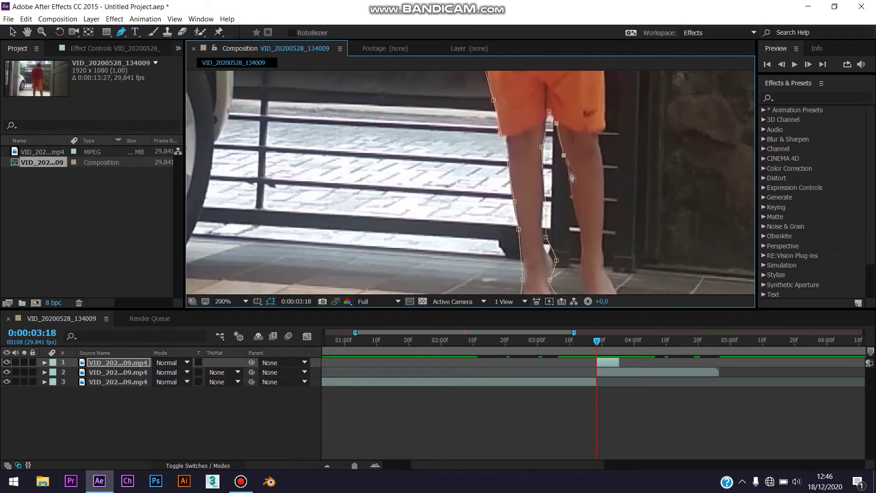
scroll(571, 177, down, 3)
scroll(582, 175, up, 4)
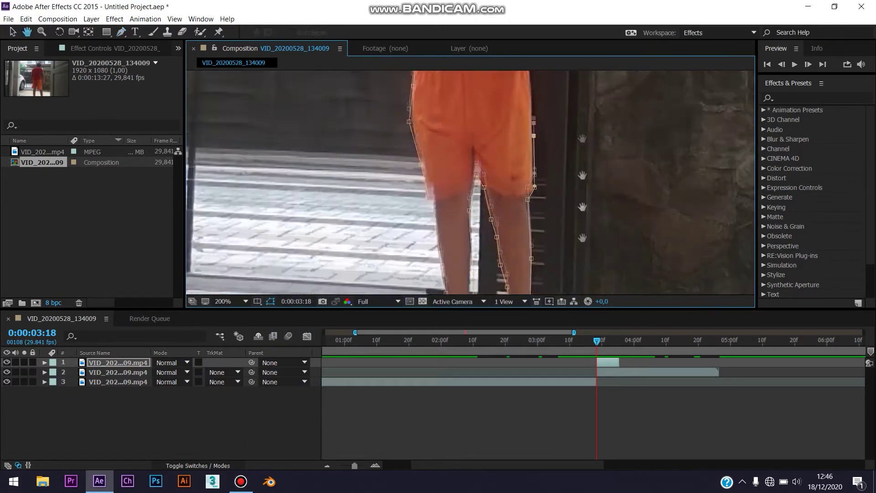
scroll(582, 175, up, 3)
Add mask points up the boy's raised arm, zooming the viewer to 400% then back to fit
key(g)
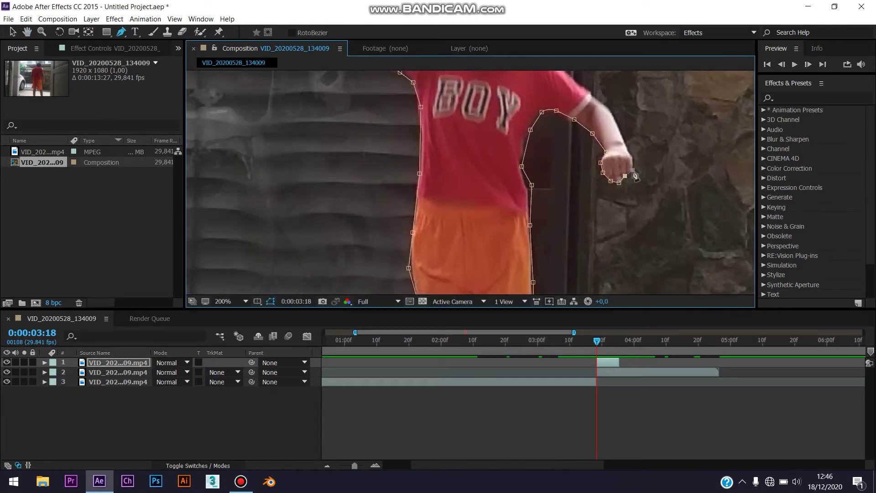
scroll(531, 160, up, 3)
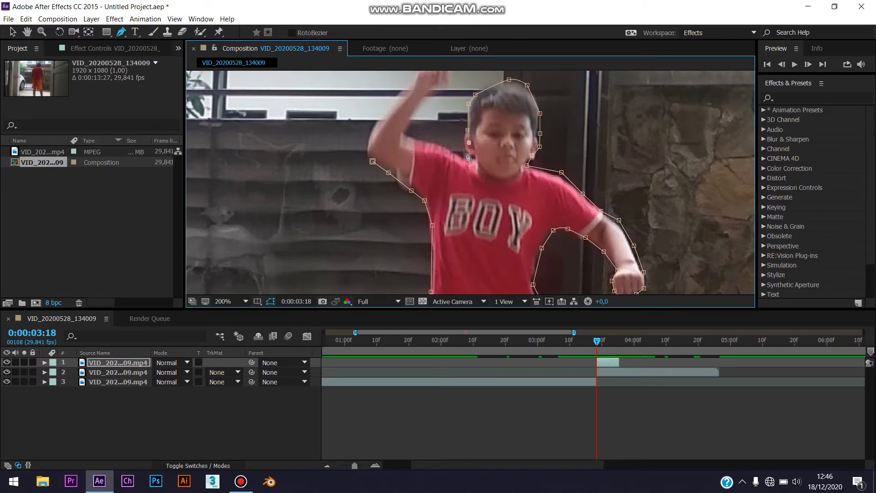
click(420, 101)
scroll(420, 102, up, 3)
click(438, 139)
click(453, 133)
click(450, 109)
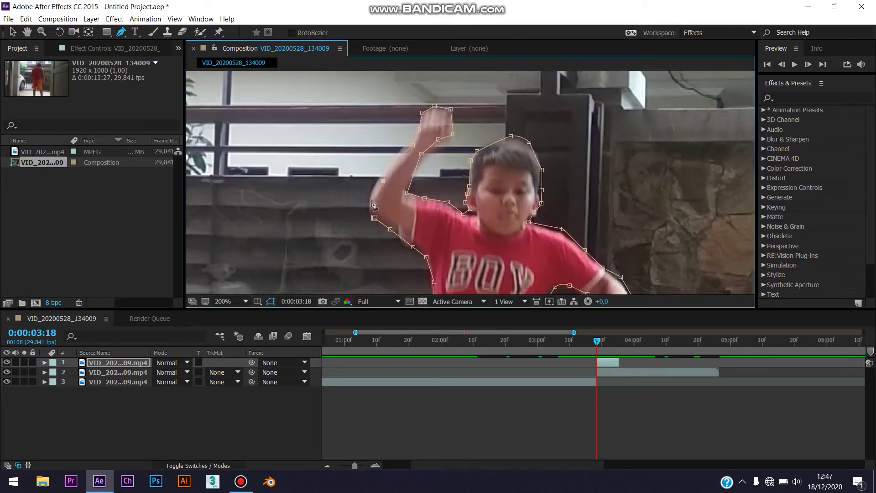
key(comma)
click(245, 301)
click(236, 245)
click(245, 301)
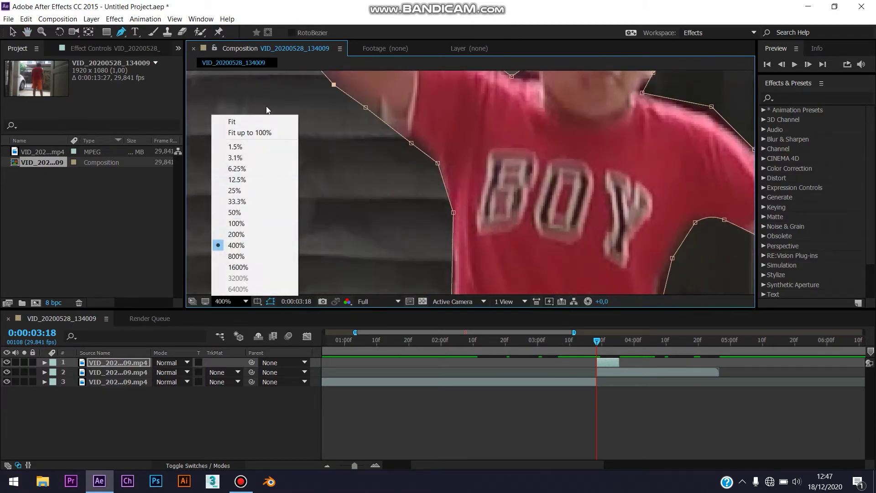
click(232, 122)
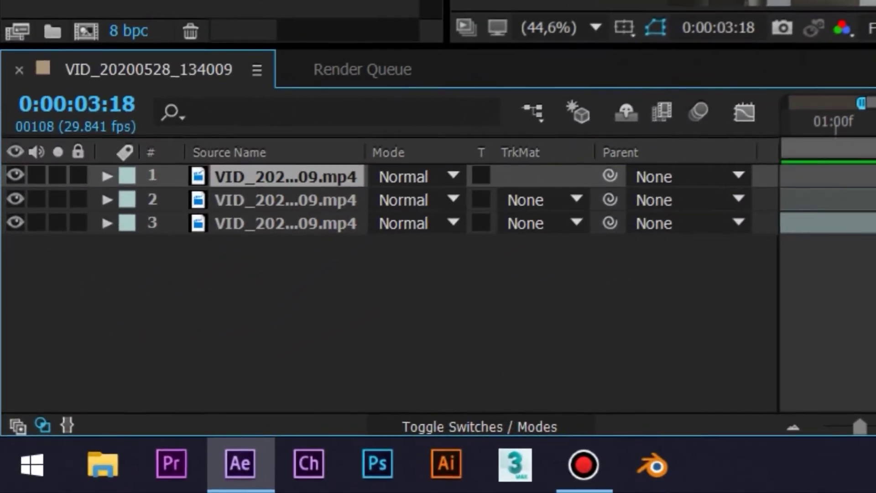
Keyframe the top layer's Position from 960,540 at 3:18 to 960,-598 one frame later
key(p)
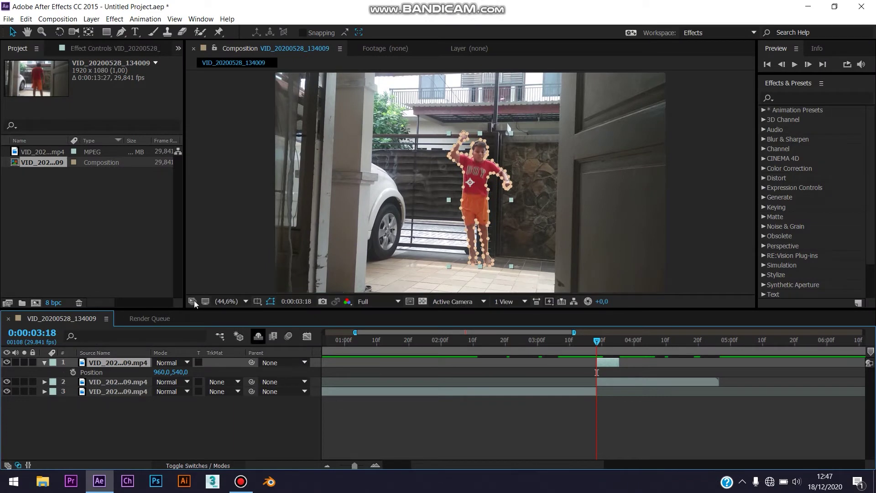
click(73, 372)
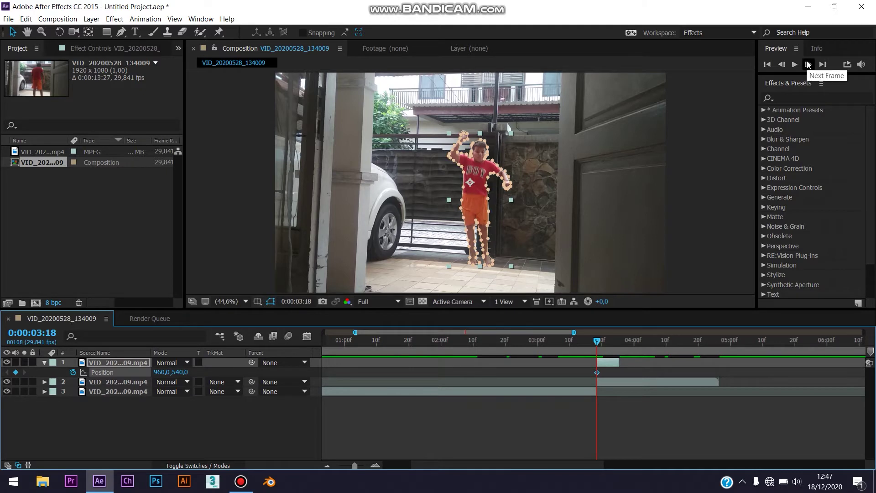
click(808, 65)
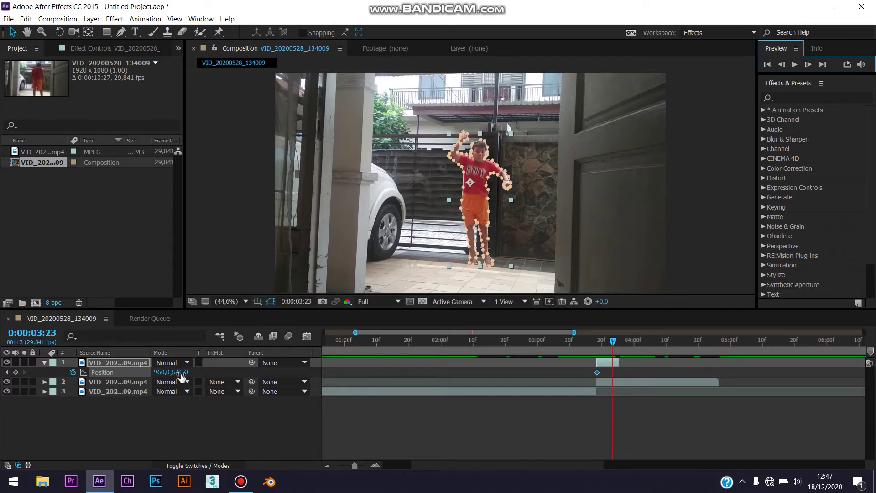
drag(157, 370, 116, 370)
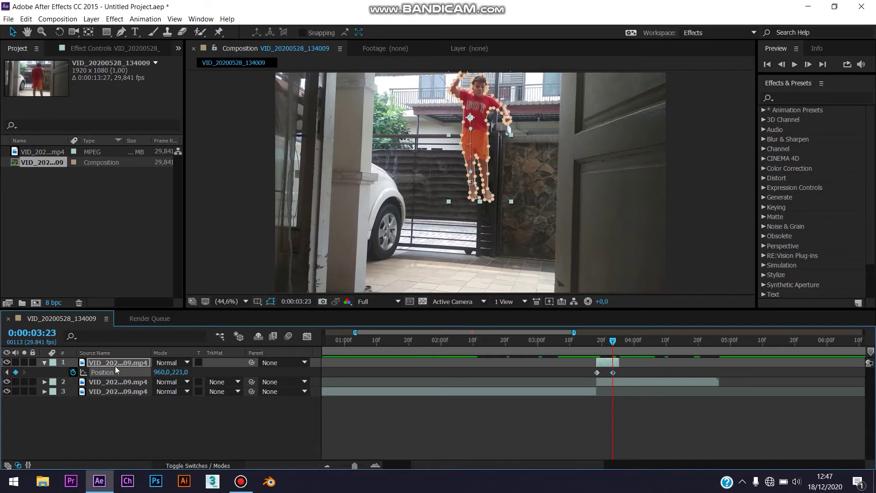
mouse_move(182, 373)
mouse_down()
mouse_move(204, 372)
mouse_move(154, 374)
mouse_move(730, 371)
mouse_up()
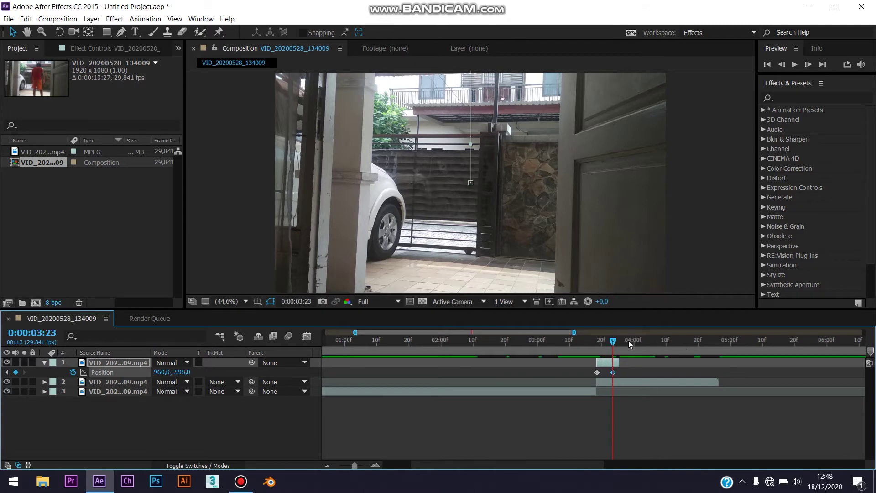
Replay the jump from just before 3:18 to watch the boy shoot upward
drag(606, 341, 576, 343)
key(space)
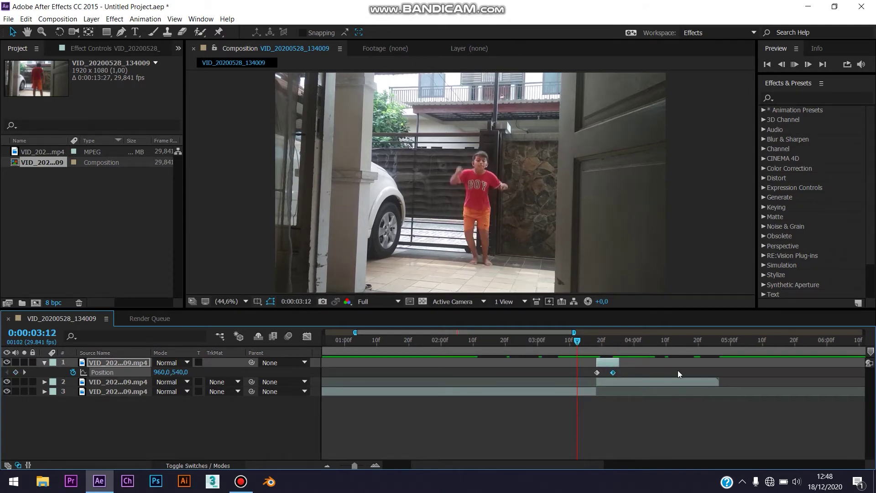
drag(575, 340, 595, 346)
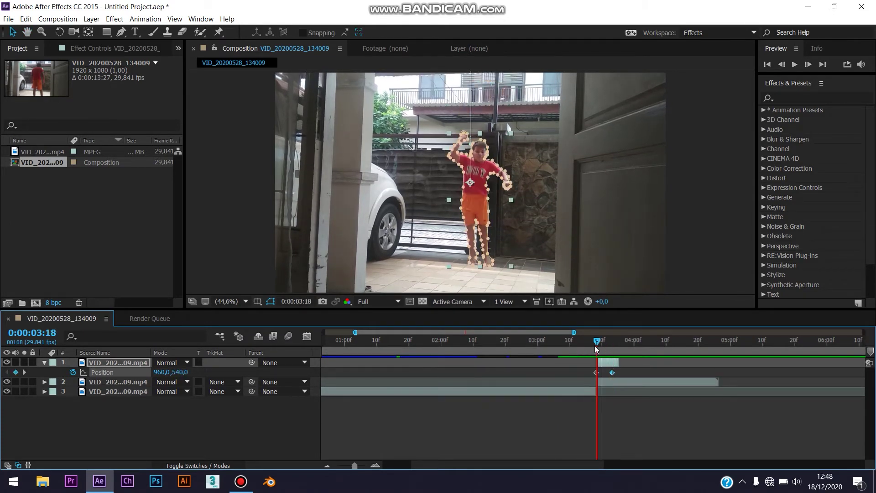
click(607, 419)
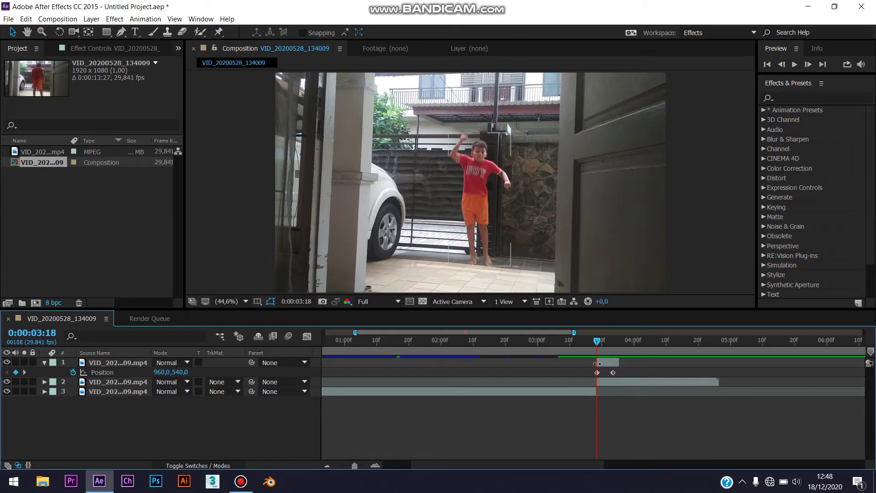
Enable the composition's Motion Blur master switch and motion blur on layer 1
click(199, 465)
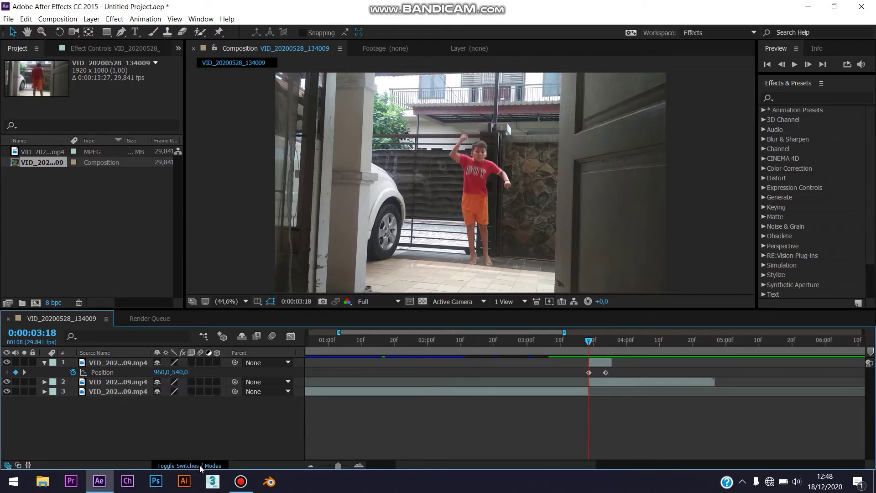
click(199, 466)
click(196, 465)
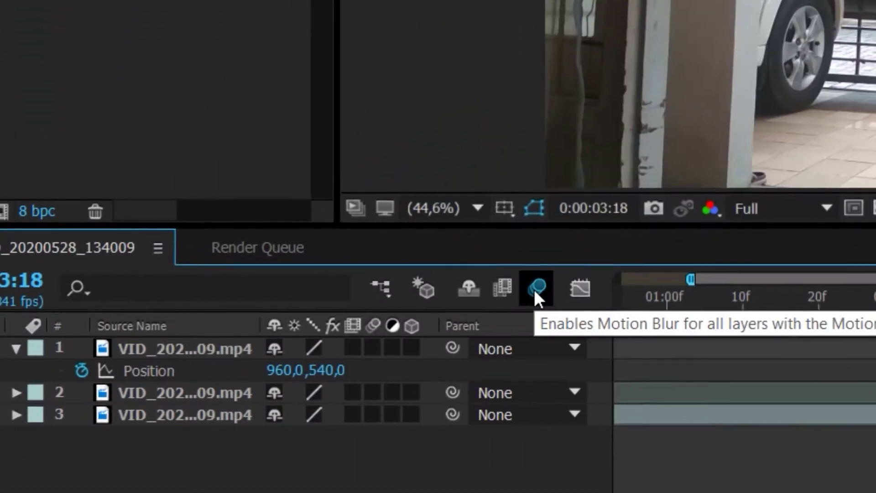
click(535, 288)
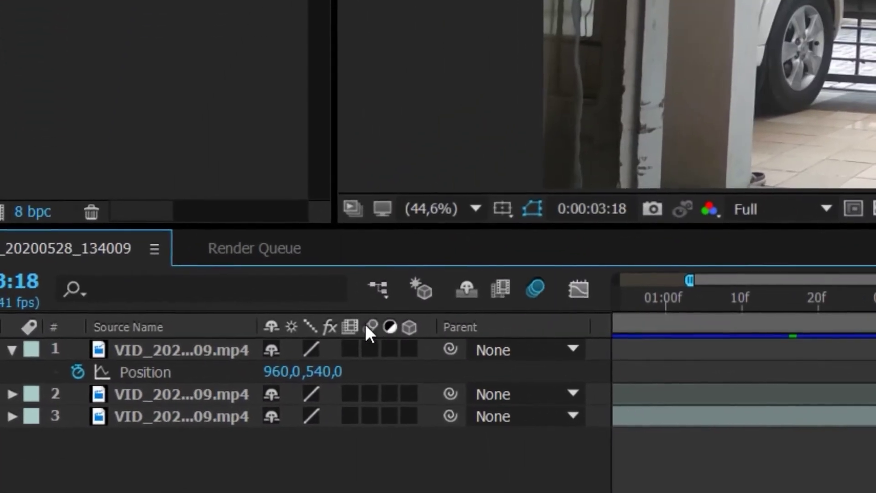
click(378, 344)
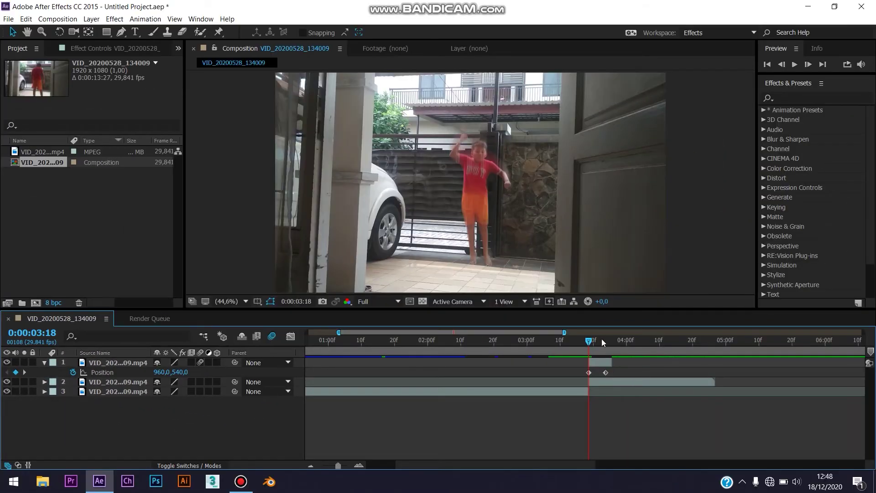
Preview the motion-blurred jump repeatedly from around 3:13
click(573, 341)
key(space)
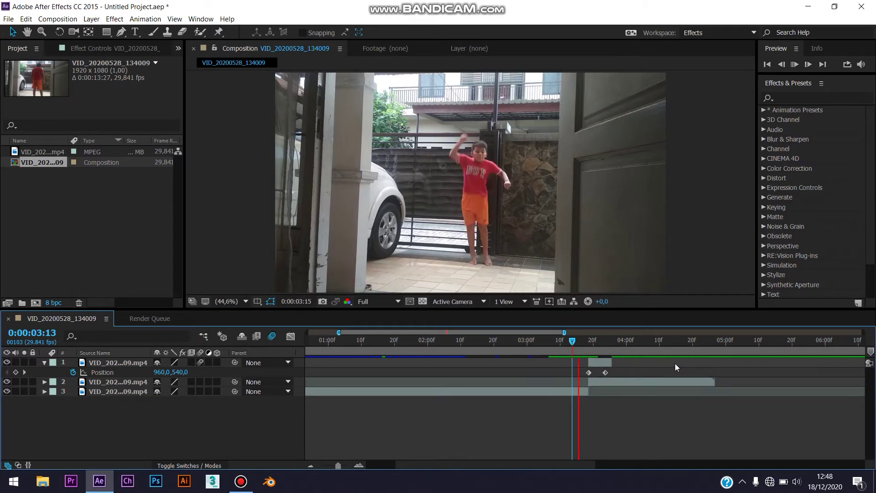
click(571, 340)
key(space)
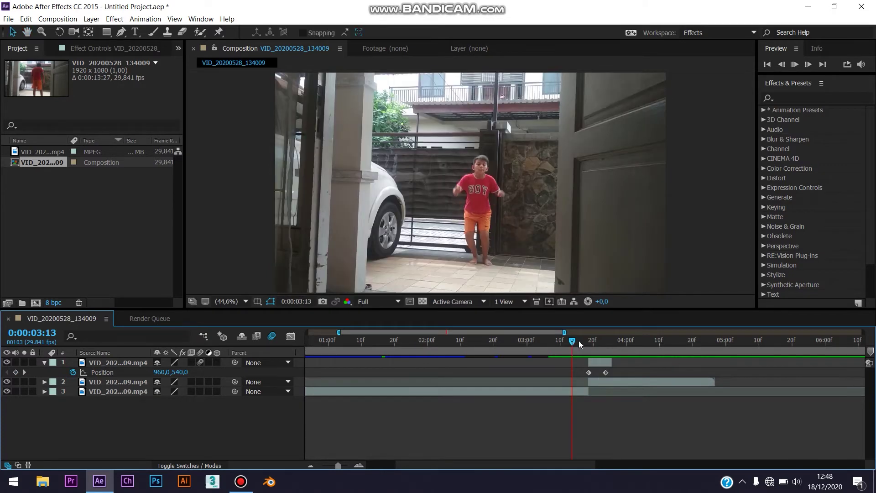
drag(579, 340, 565, 346)
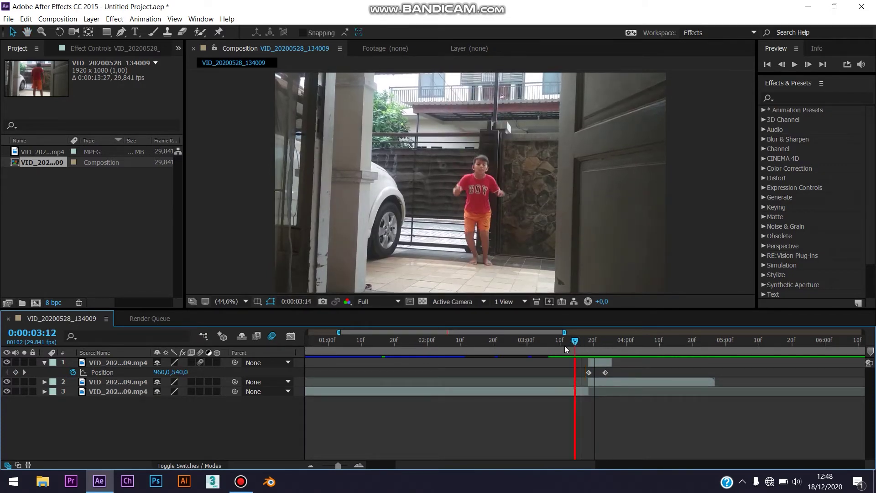
key(space)
click(579, 341)
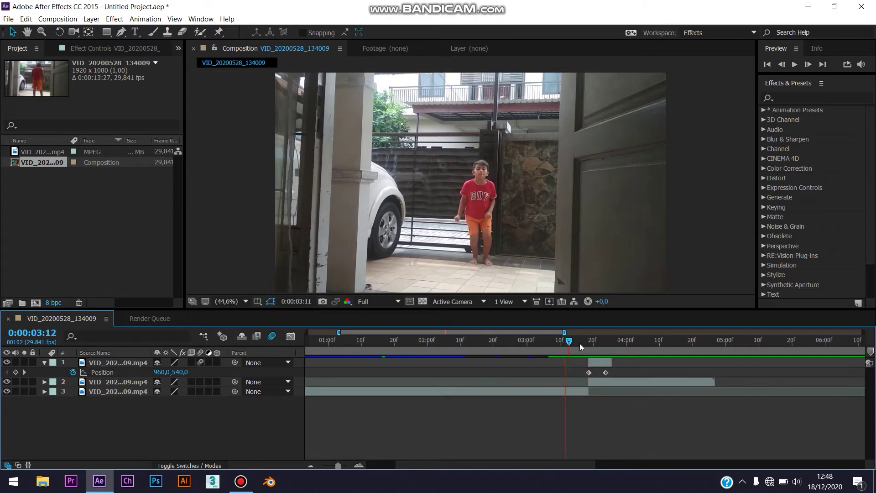
key(space)
drag(593, 379, 574, 387)
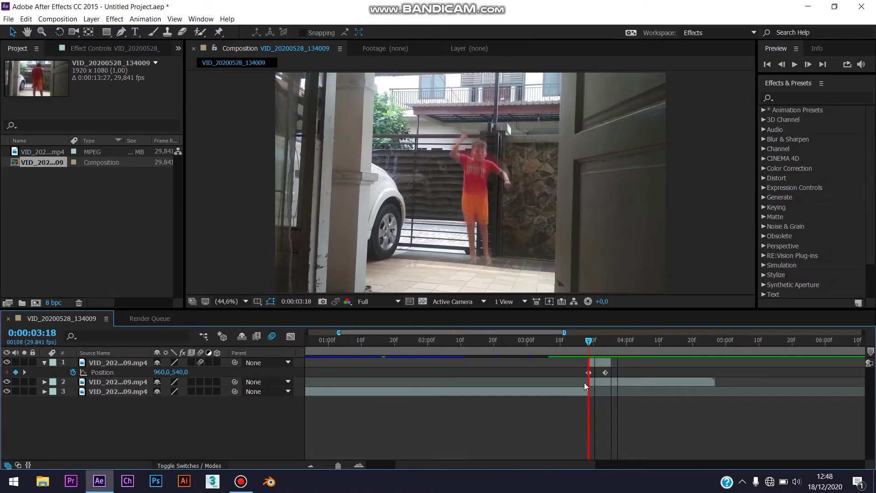
key(Page_Up)
key(space)
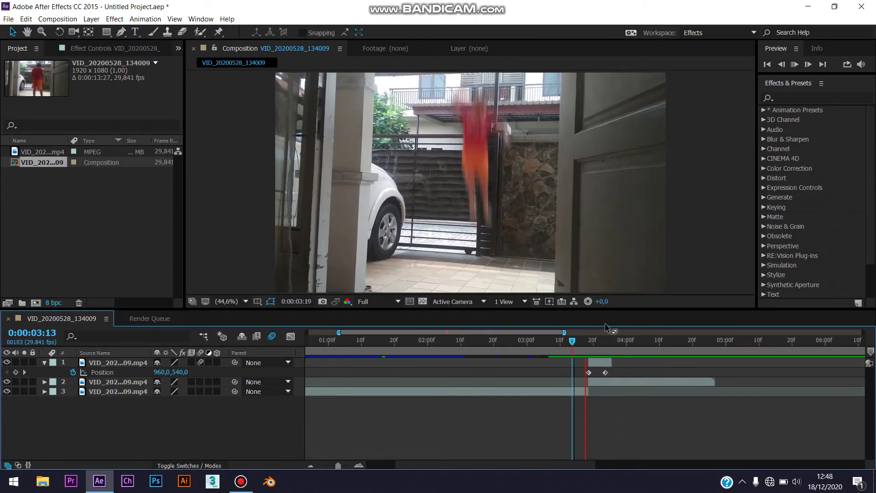
click(555, 341)
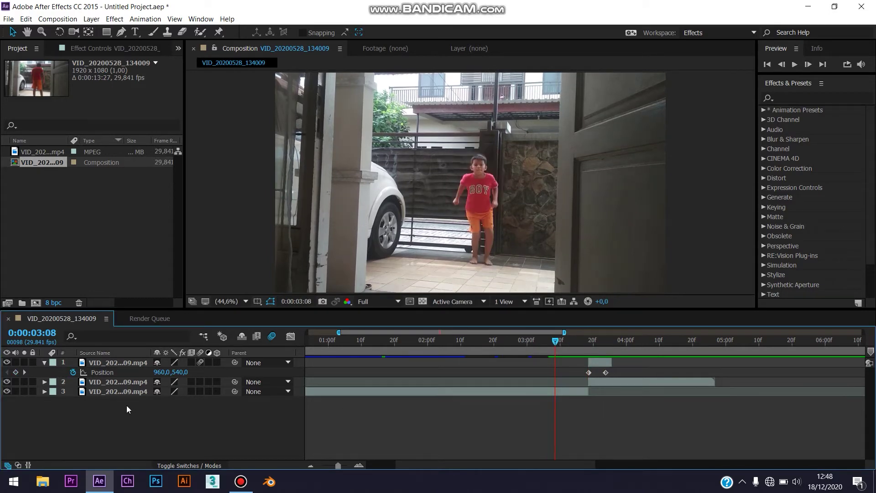
key(ctrl+a)
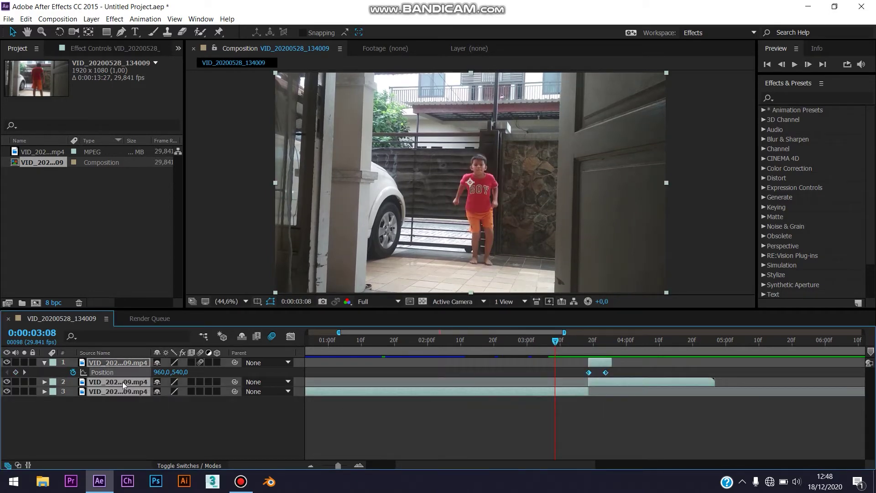
Pre-compose all three selected layers into Pre-comp 1 with 'Move all attributes'
right_click(122, 382)
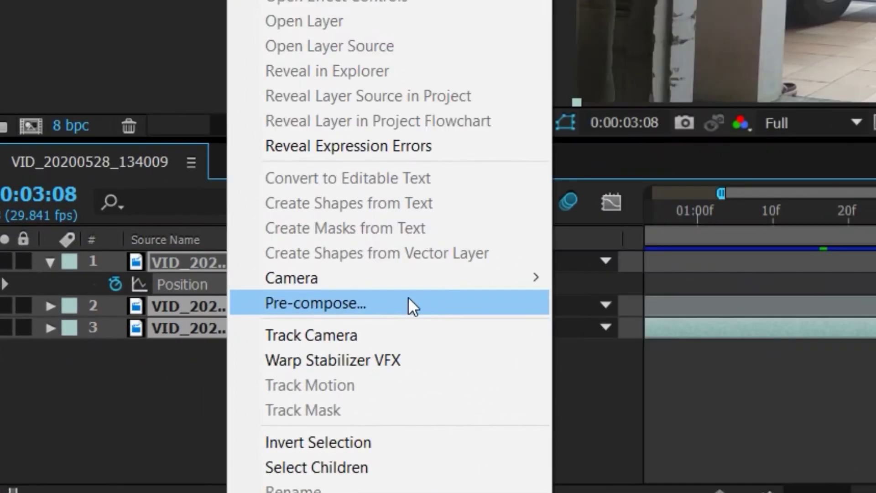
click(408, 303)
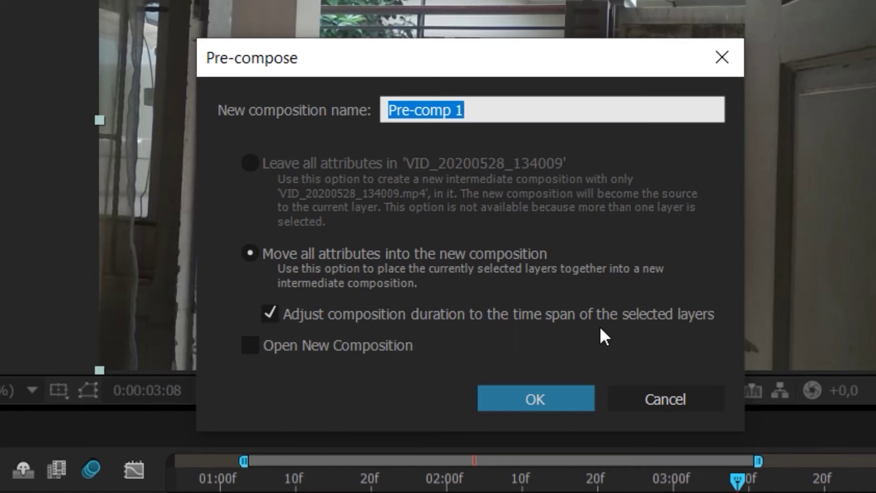
click(547, 395)
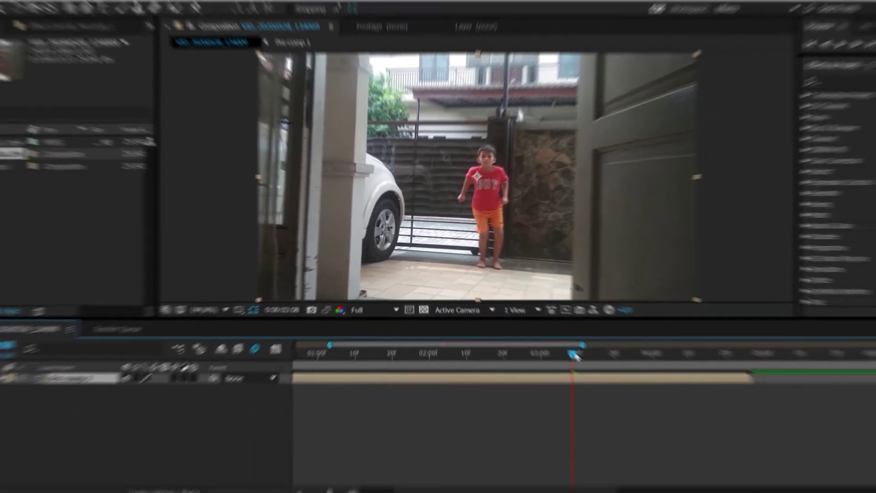
drag(574, 356, 287, 346)
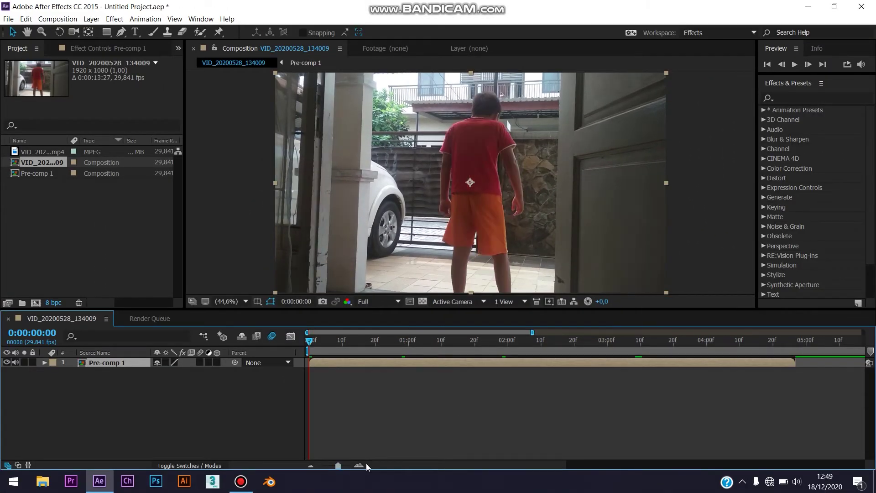
key(semicolon)
click(320, 340)
Keyframe Pre-comp 1's Scale at 100% at the start and 125% shortly before the jump
drag(320, 341, 307, 340)
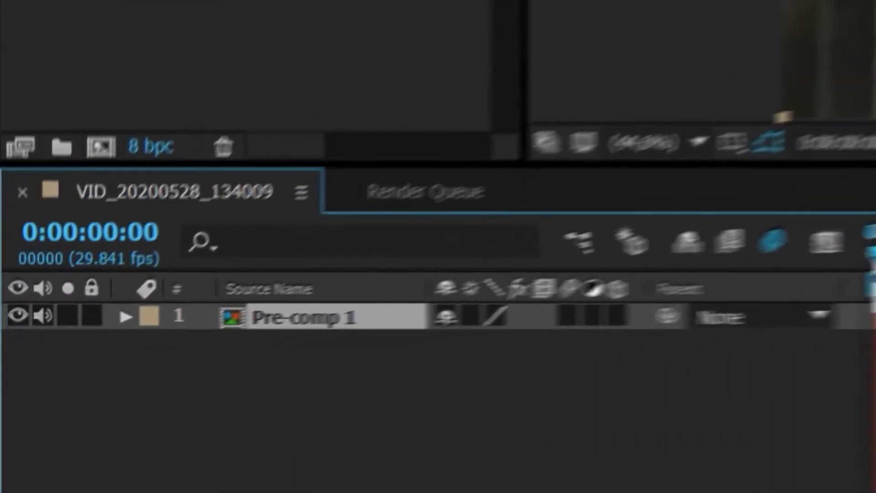
key(s)
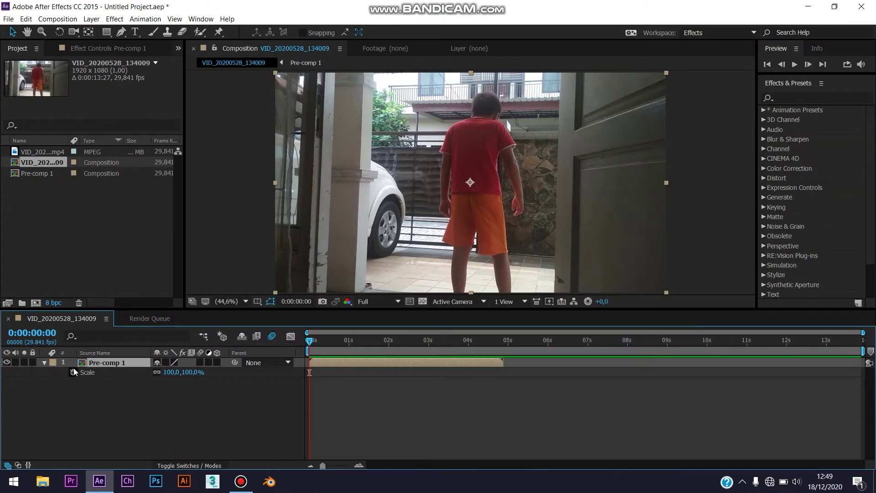
click(73, 370)
drag(309, 343, 400, 342)
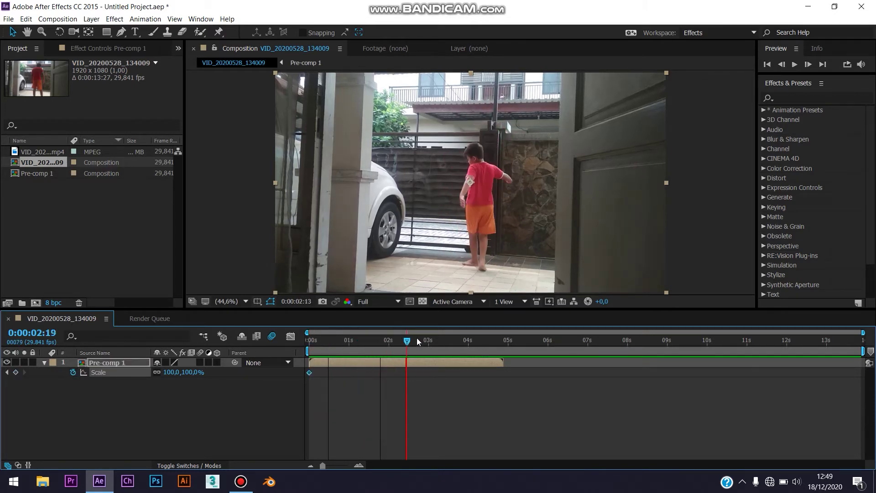
drag(400, 341, 435, 341)
drag(172, 374, 185, 371)
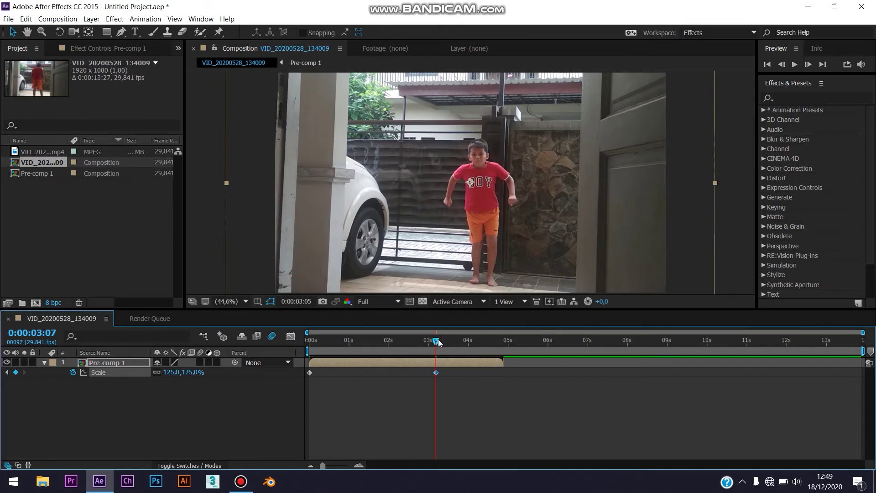
Add a 125% Scale hold keyframe at 3:17 and preview the zoom
drag(438, 343, 451, 343)
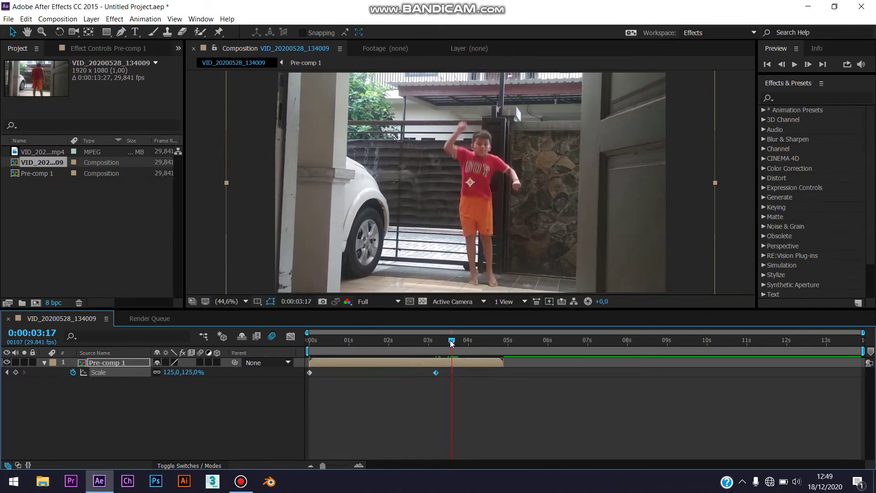
click(16, 372)
key(space)
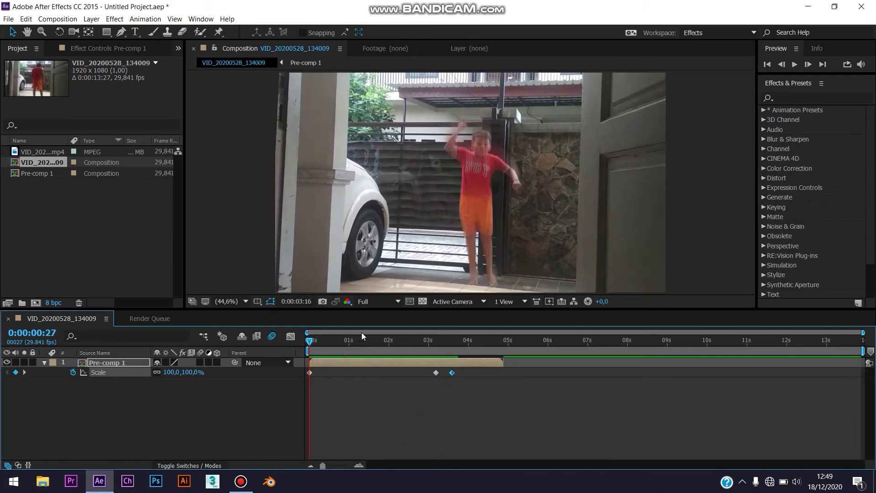
click(389, 340)
drag(423, 344, 466, 352)
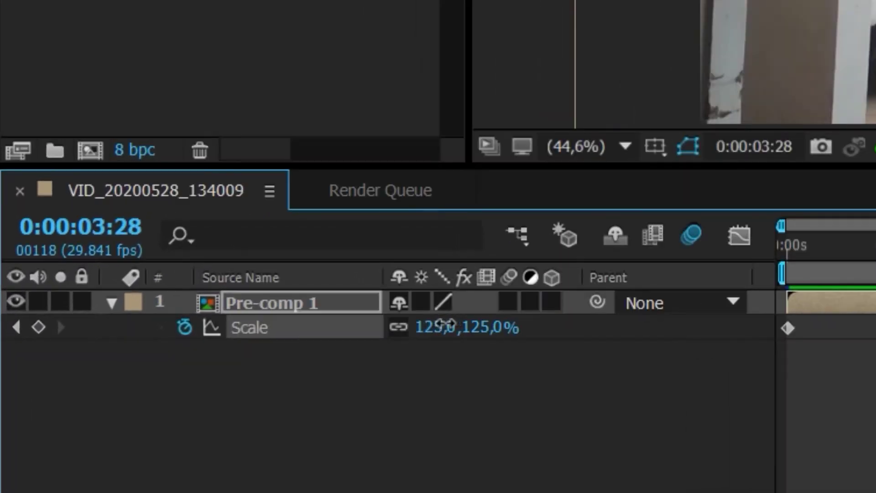
At 3:28 set Pre-comp 1's Scale to 100, preview, and select all Scale keyframes
click(452, 326)
key(BackSpace)
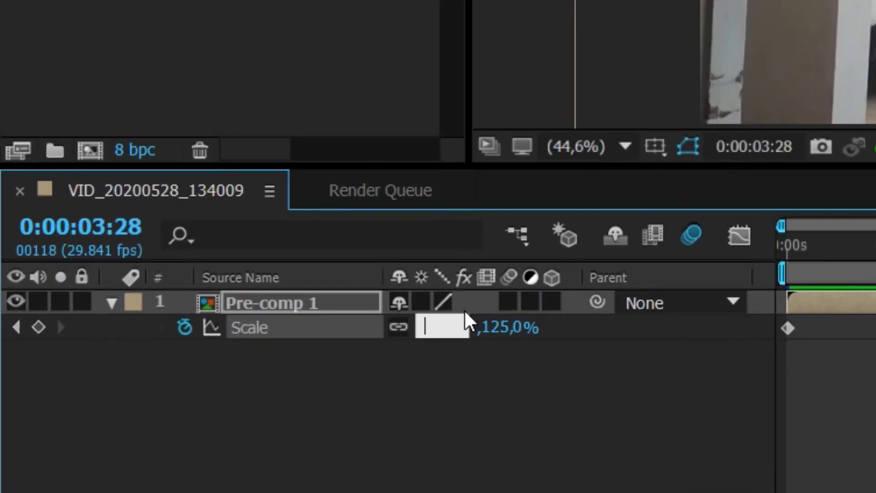
text(100)
key(Return)
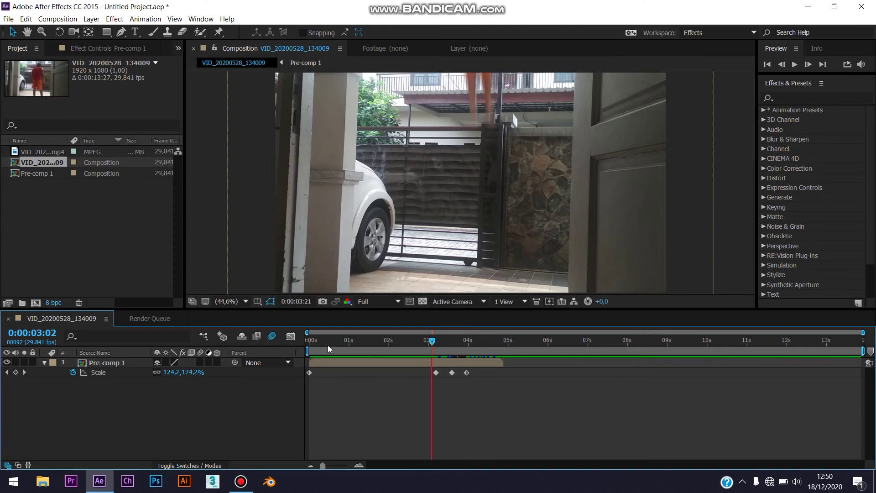
key(space)
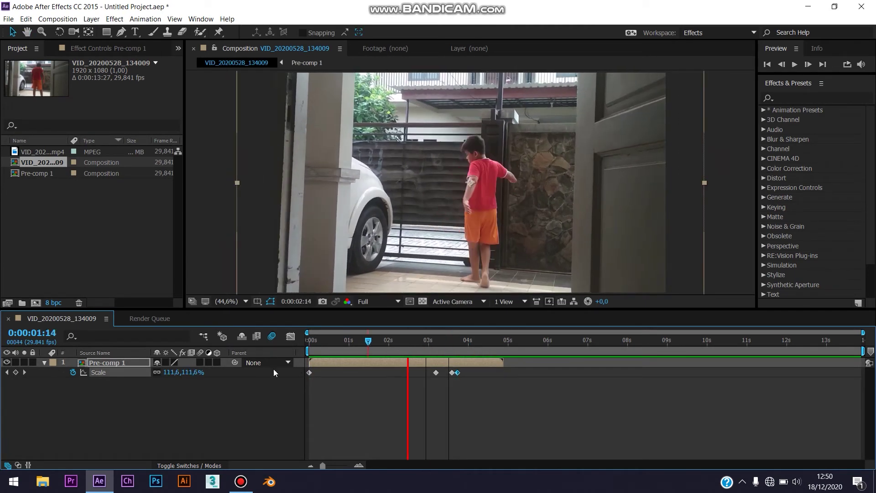
key(space)
drag(501, 399, 304, 374)
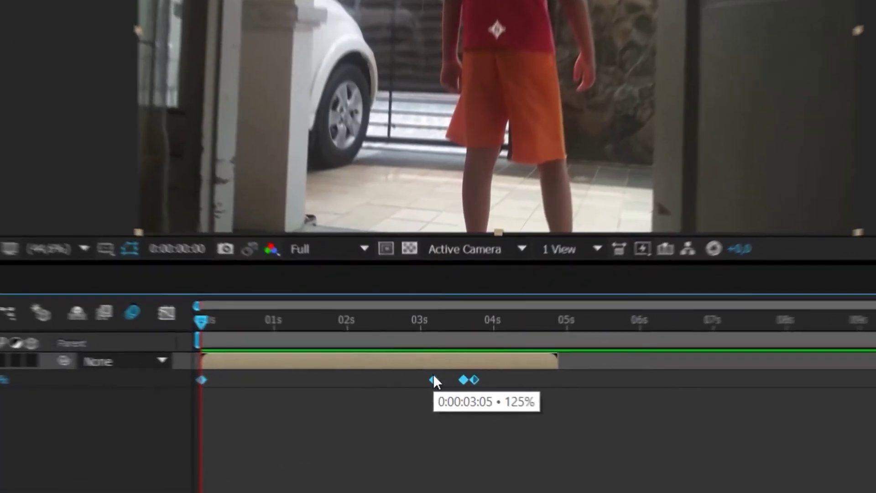
Apply Easy Ease to Pre-comp 1's Scale keyframes and play back the eased zoom punch
right_click(436, 372)
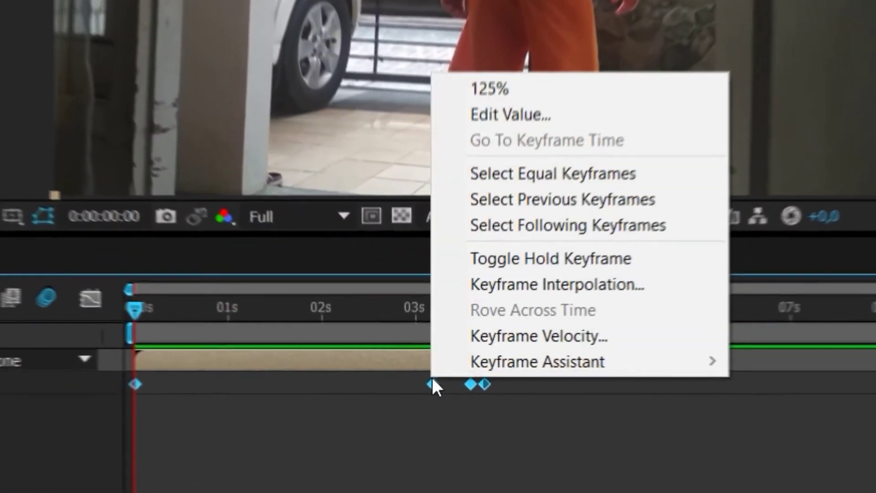
mouse_move(479, 365)
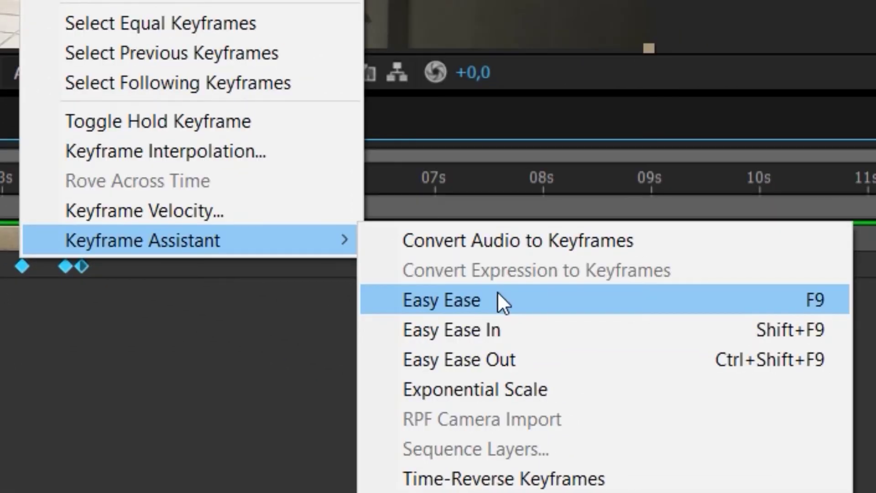
click(497, 300)
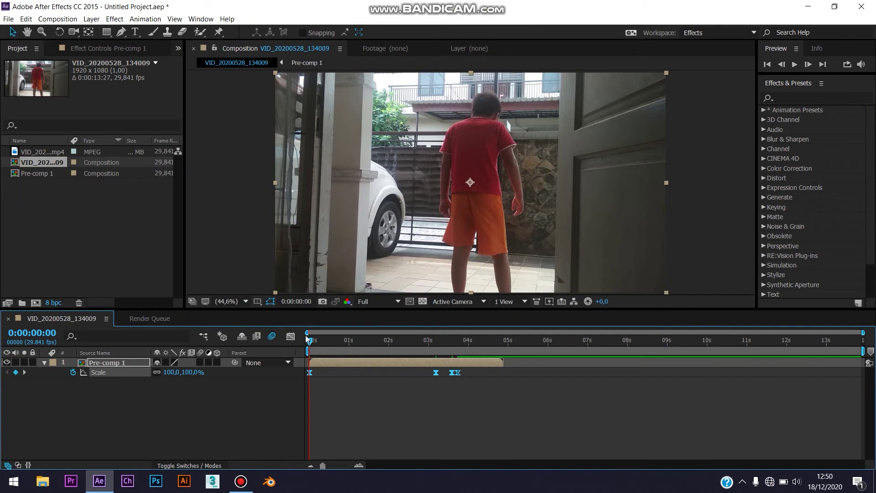
key(space)
key(space)
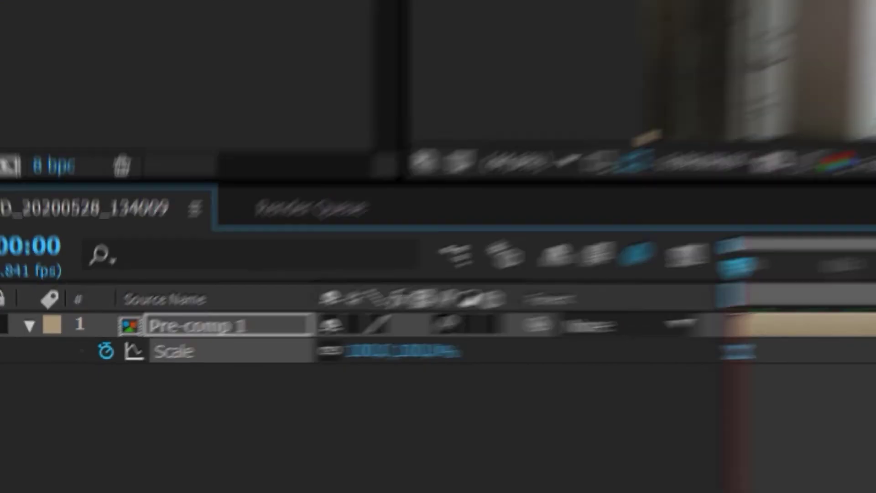
key(space)
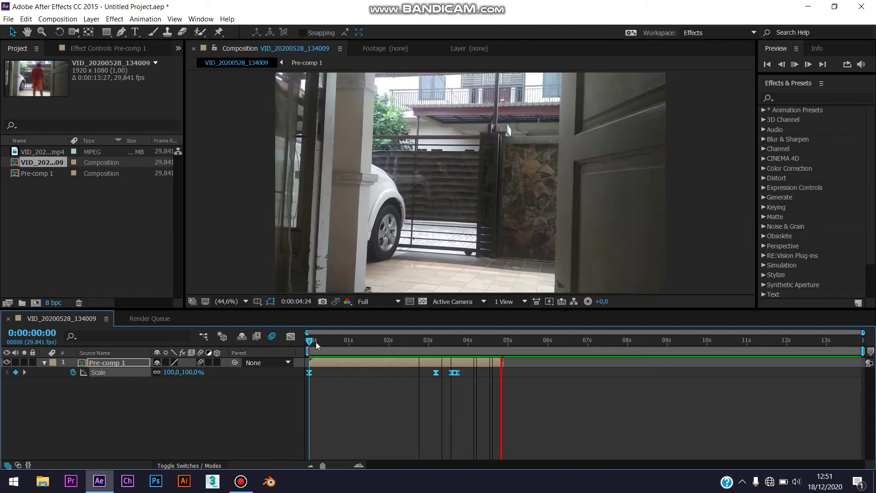
Key Pre-comp 1's Position at 0:00 and near 4:25, both at 960,540
drag(316, 341, 336, 343)
key(Home)
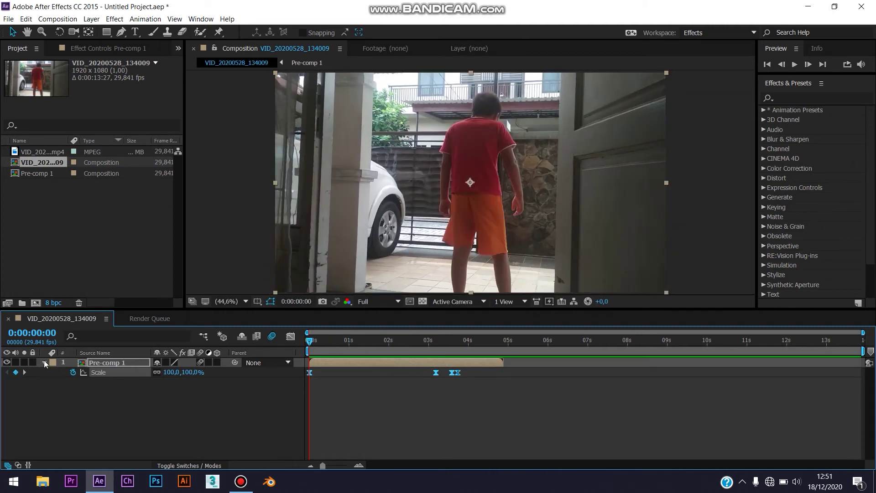
click(44, 361)
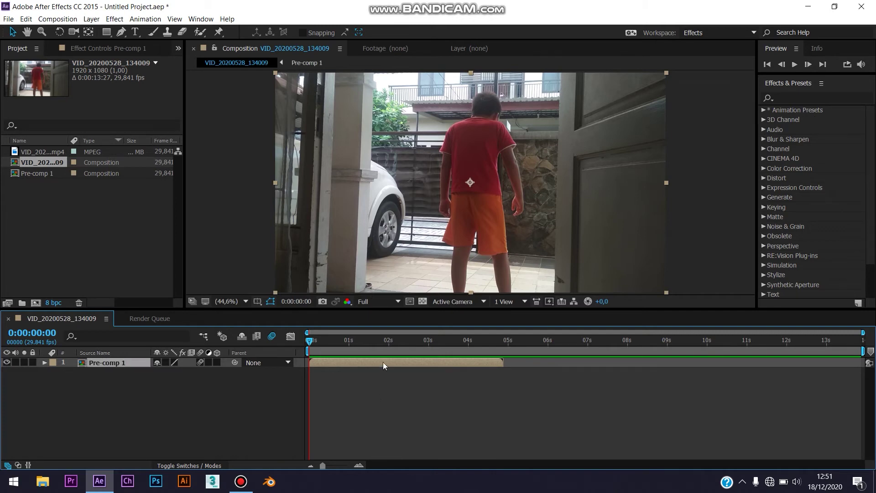
key(p)
click(76, 372)
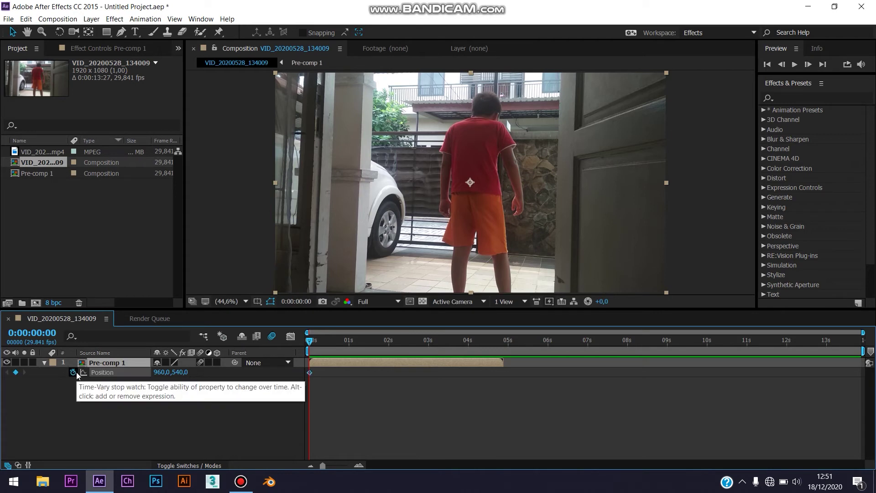
drag(311, 340, 505, 341)
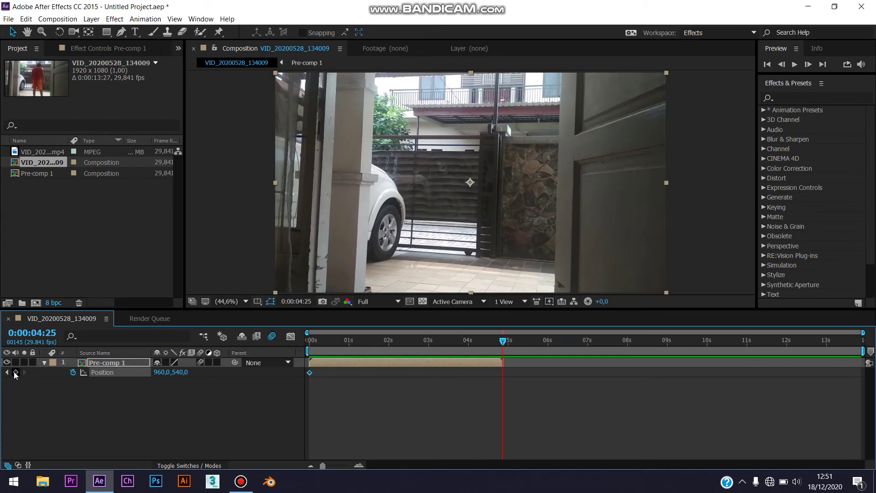
drag(504, 340, 305, 340)
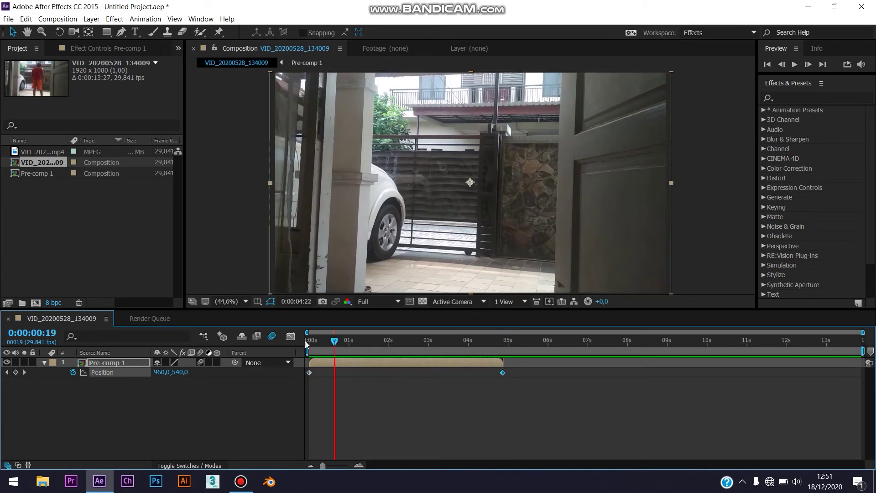
Bring up the Wiggler panel and select both of Pre-comp 1's Position keyframes
click(826, 95)
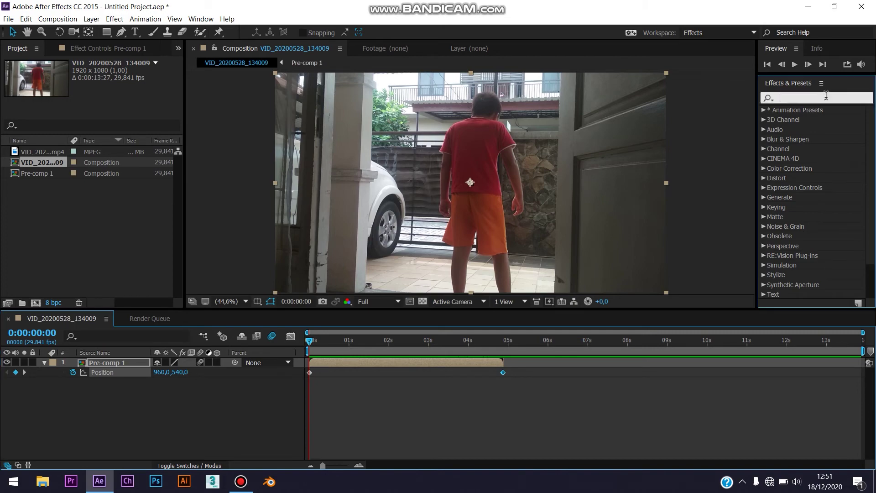
click(201, 19)
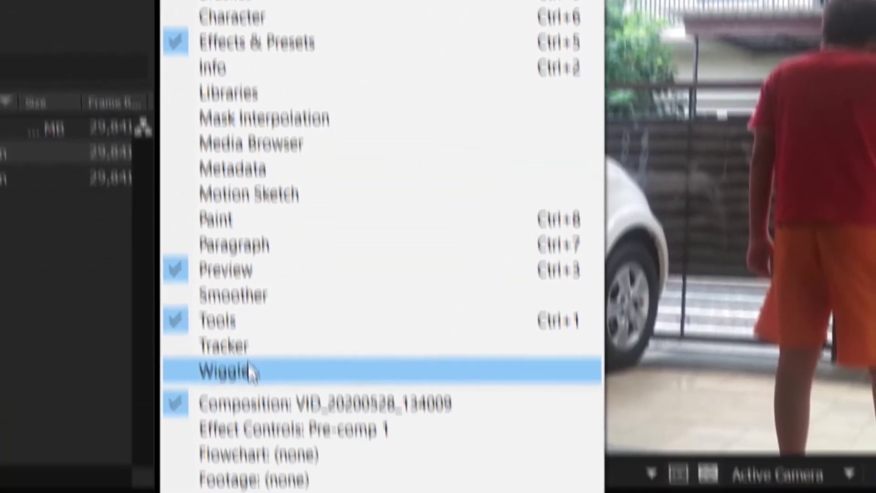
click(248, 370)
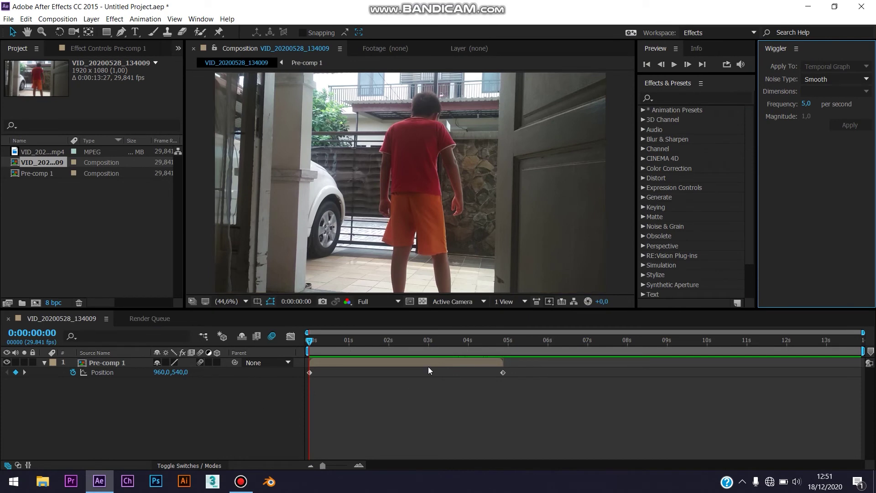
drag(583, 412, 263, 378)
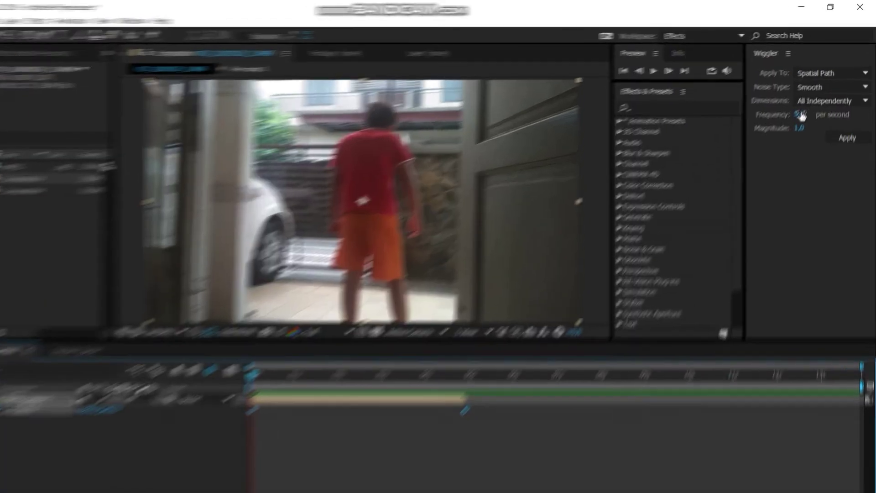
Apply a wiggle with frequency 10 per second and magnitude 10, then preview the shake
click(806, 104)
text(9)
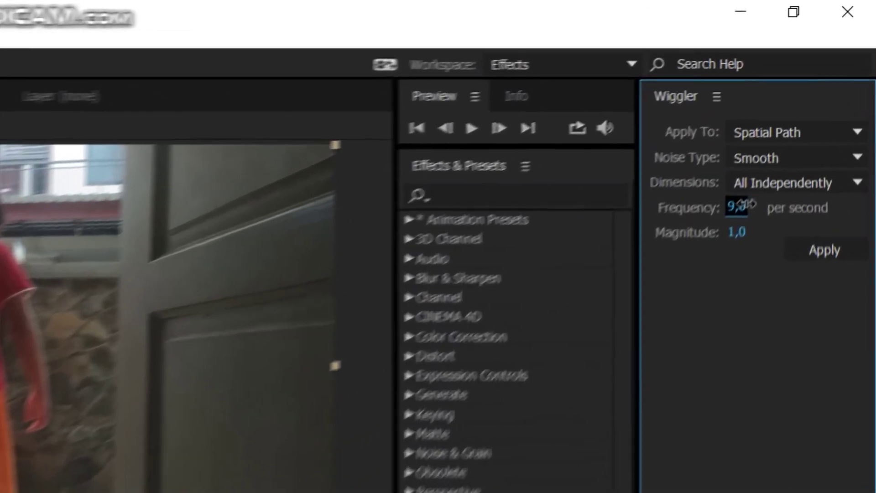
click(713, 251)
text(10)
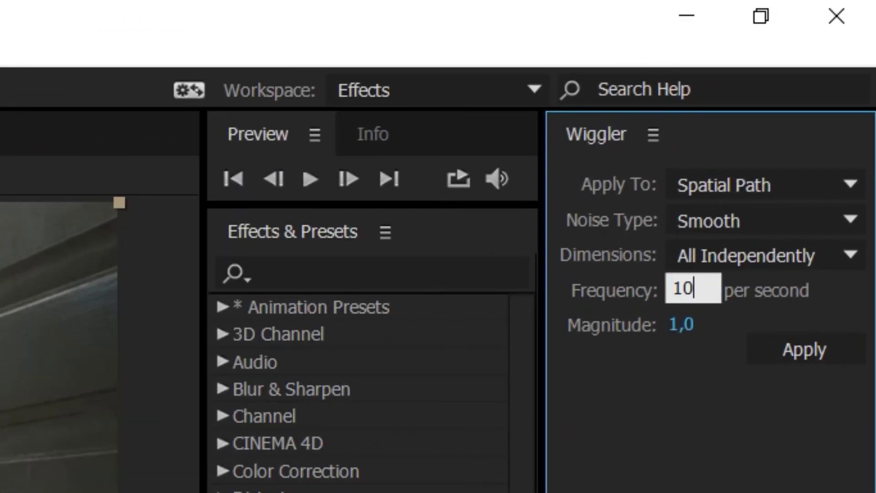
key(Return)
click(678, 324)
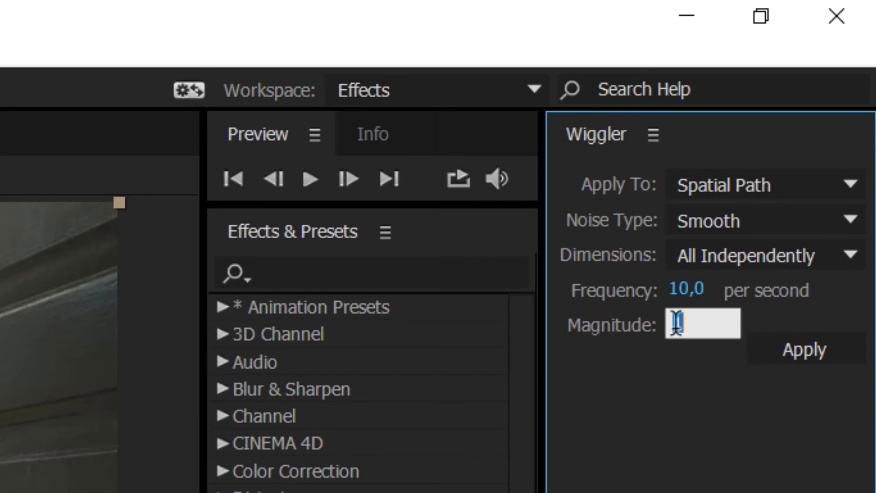
text(10)
key(Return)
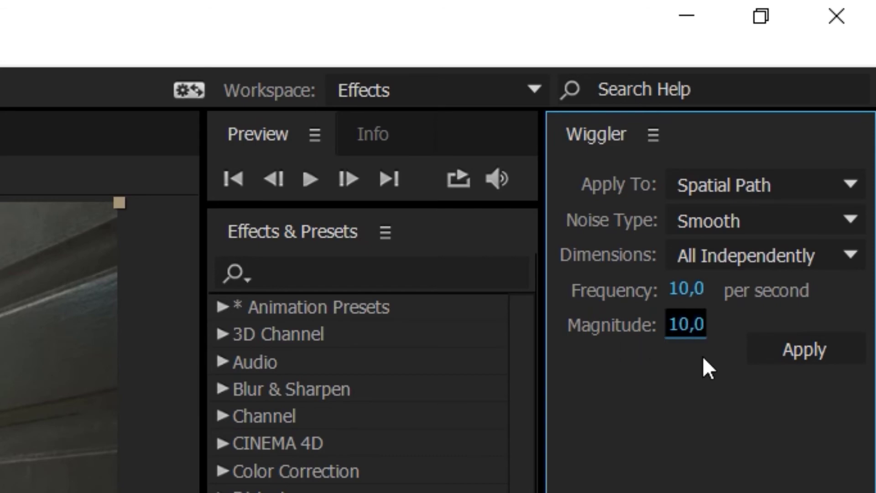
click(819, 349)
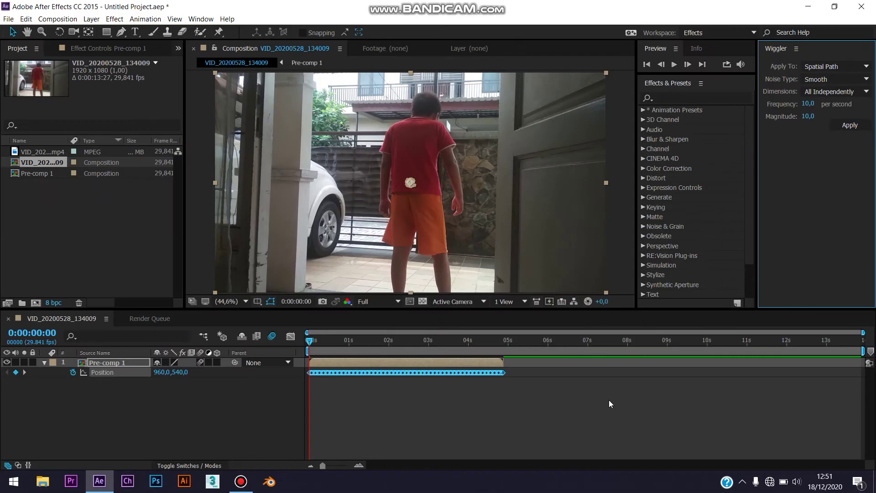
key(space)
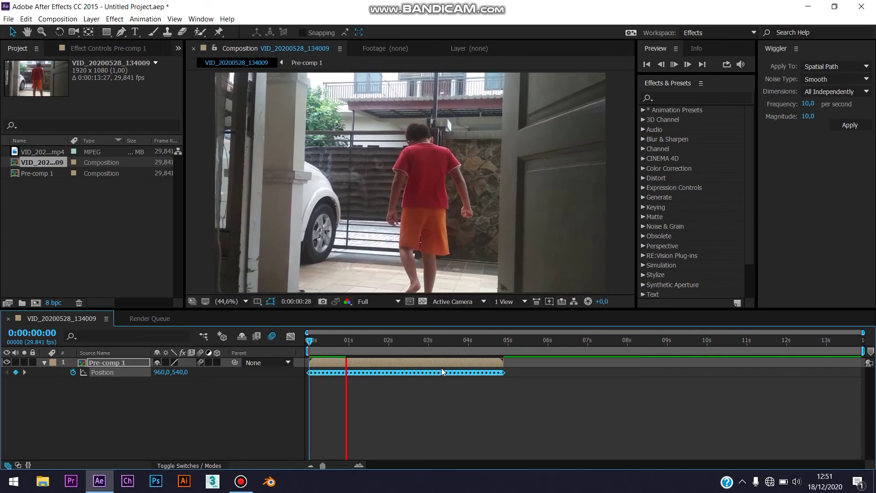
Zoom the timeline to frames and shift two early Position keyframes later in time
mouse_move(319, 340)
mouse_down()
mouse_move(340, 342)
mouse_move(303, 349)
mouse_up()
mouse_move(323, 465)
mouse_down()
mouse_move(369, 469)
mouse_move(335, 469)
mouse_up()
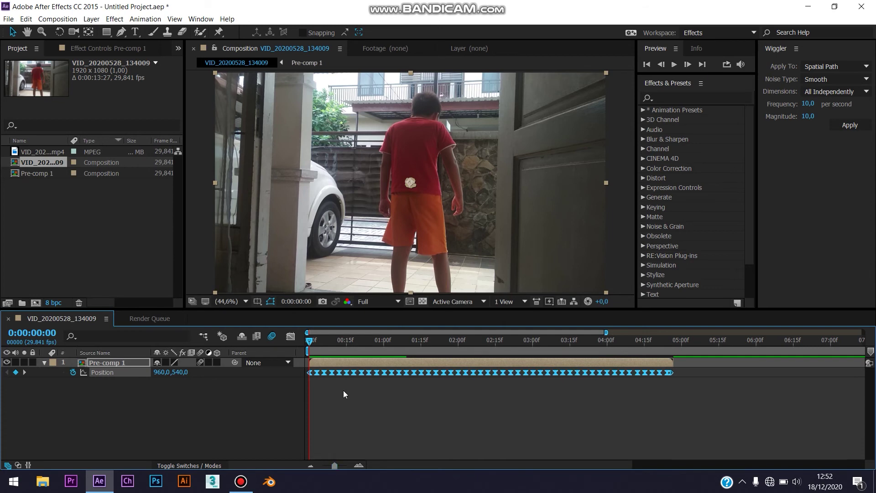
click(330, 373)
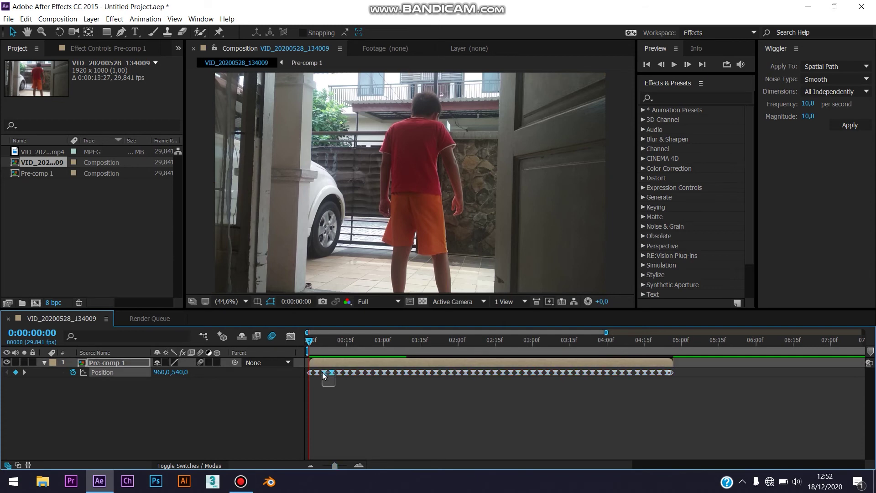
shift+click(324, 372)
drag(334, 373, 368, 373)
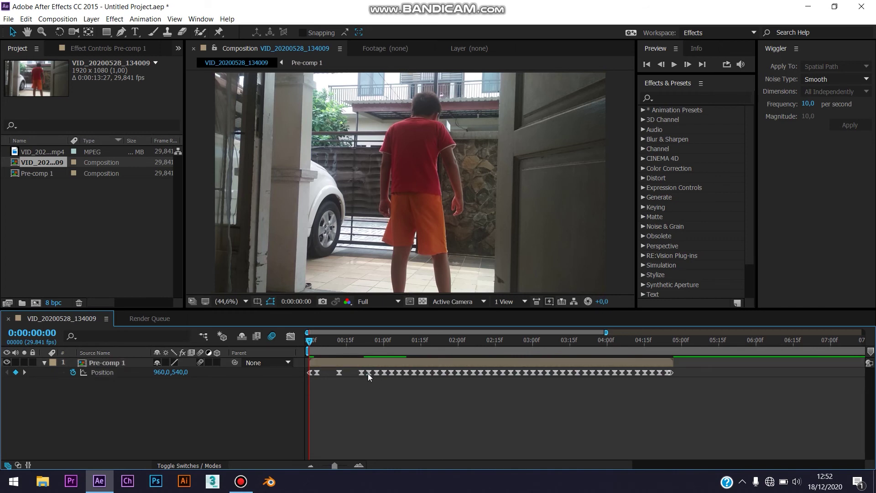
click(412, 382)
Preview the shake, then move the keyframe near 2 seconds to about 3:17
key(u)
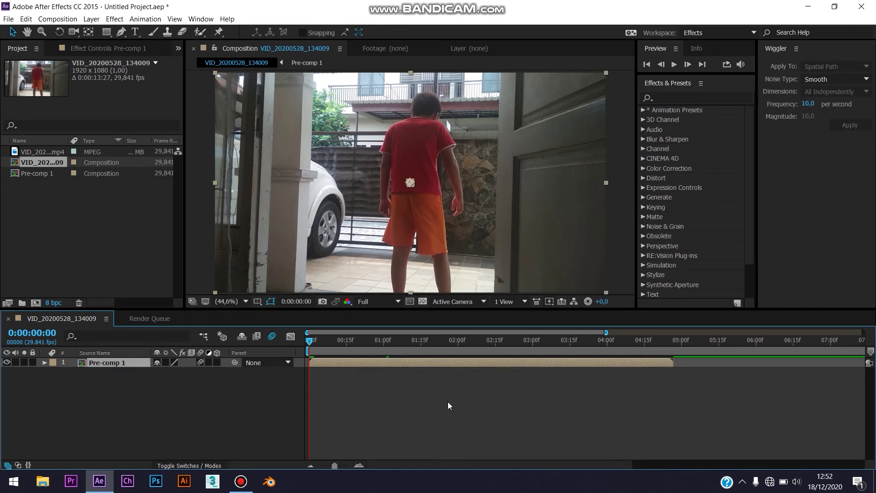
key(space)
key(u)
drag(401, 342, 546, 348)
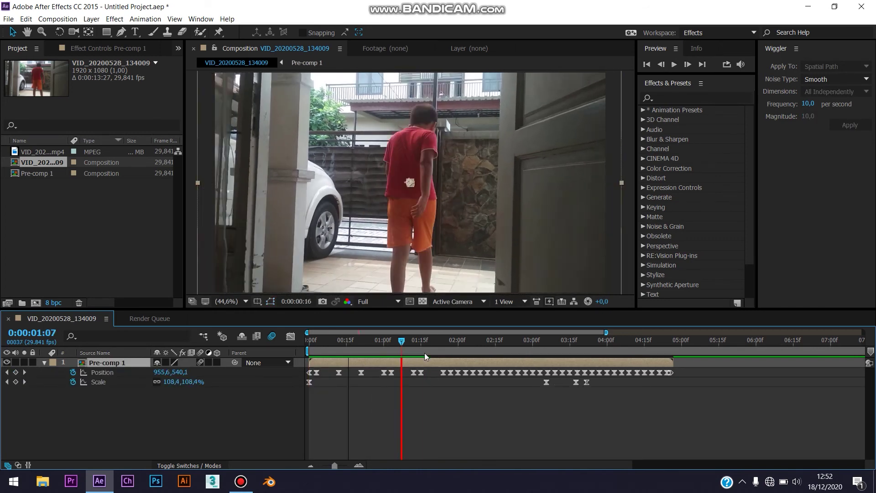
click(464, 373)
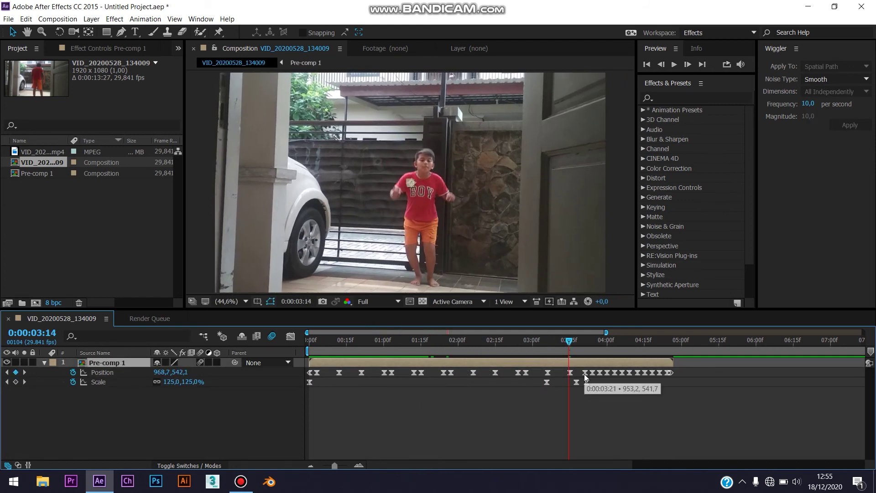
mouse_move(585, 373)
mouse_down()
mouse_move(577, 374)
mouse_move(593, 375)
mouse_up()
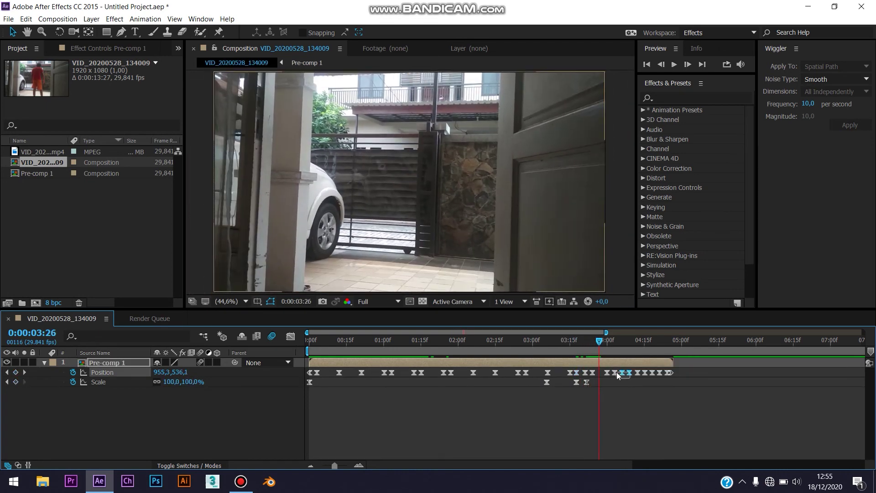
key(space)
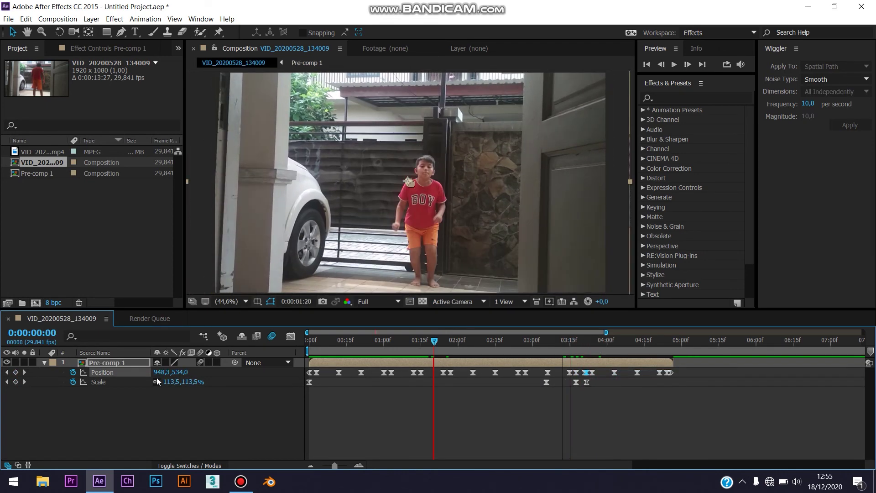